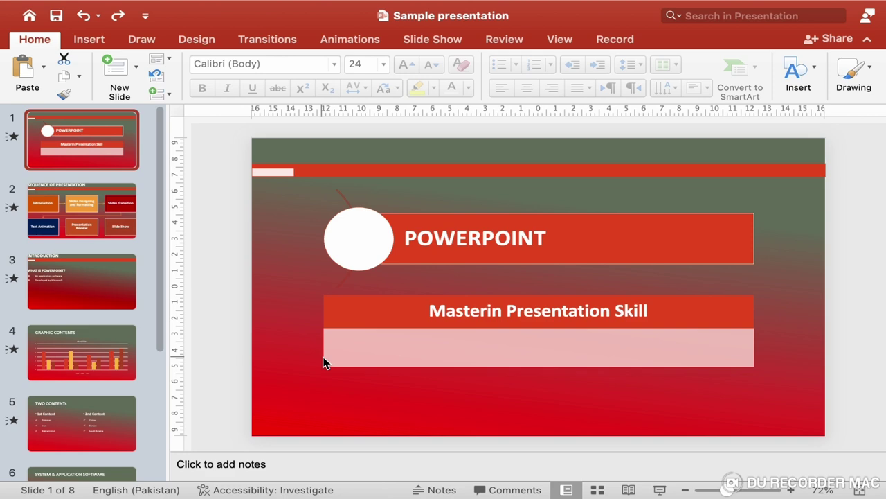
Delete the bulleted body text box from slide 8 'RECOMENDATIONS', leaving only its title
scroll(105, 265, down, 2)
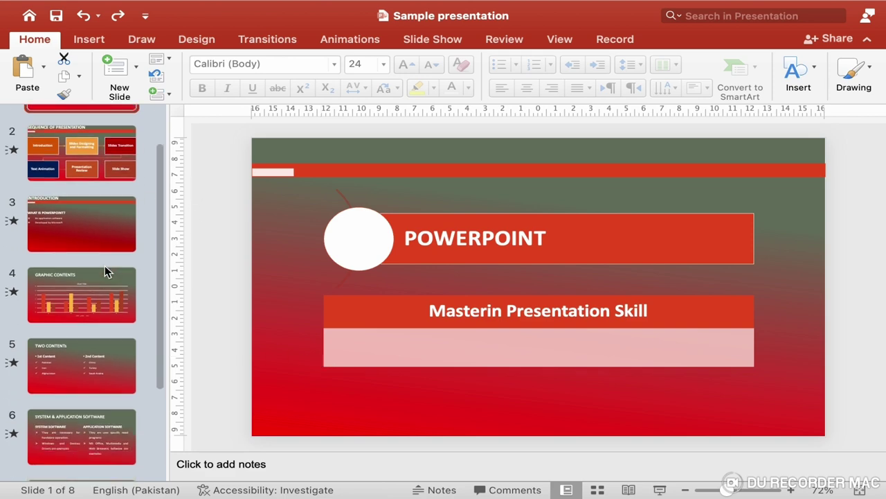
scroll(105, 265, down, 3)
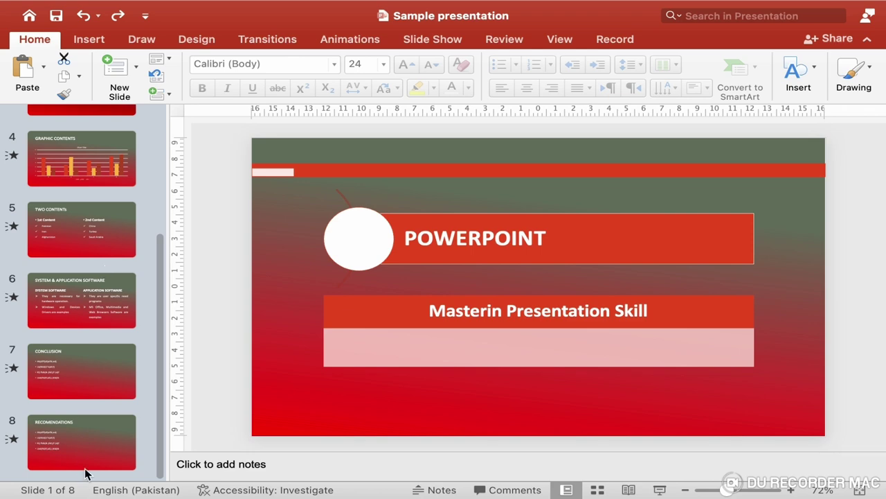
click(102, 453)
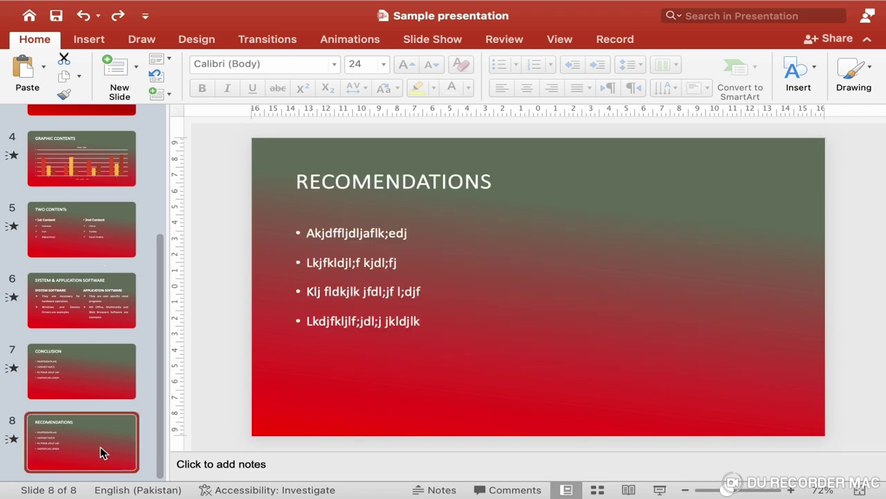
click(342, 315)
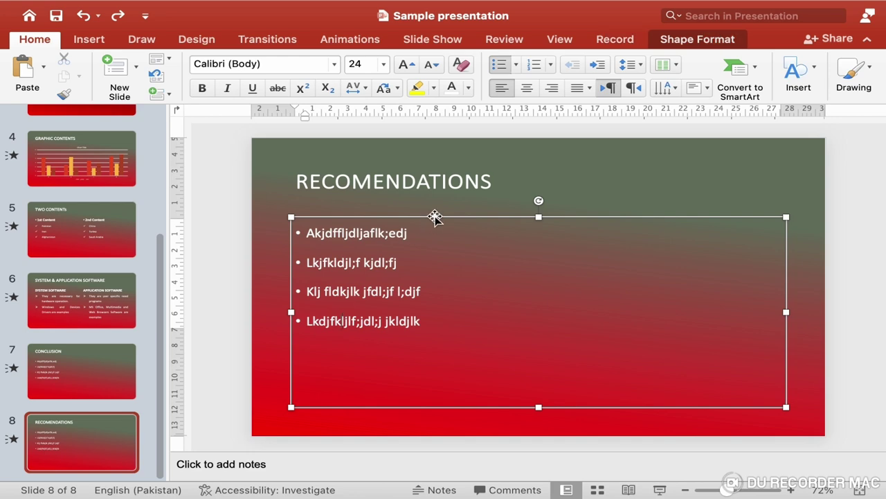
click(435, 218)
key(Delete)
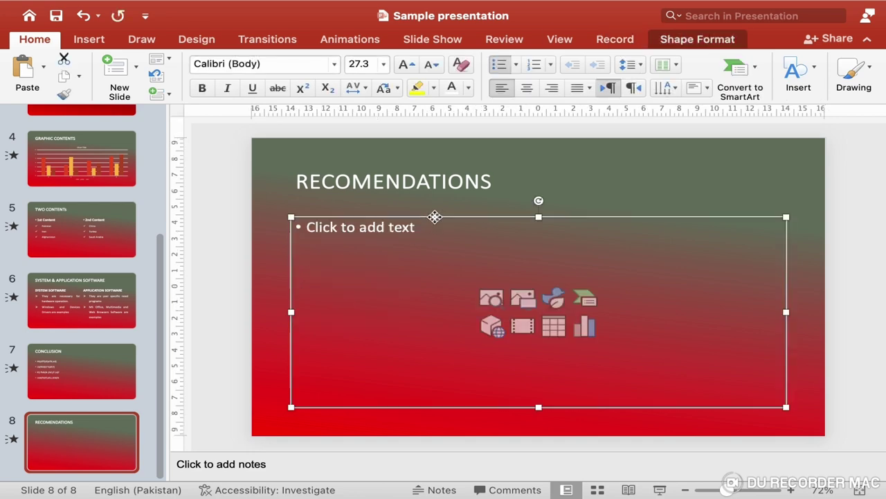
key(Delete)
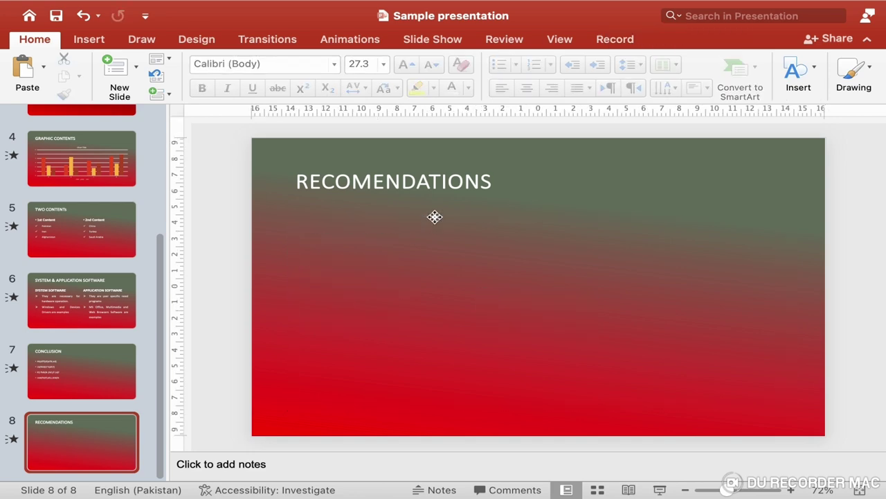
Insert a Vertical Box List SmartArt from the List category onto the RECOMENDATIONS slide
click(96, 42)
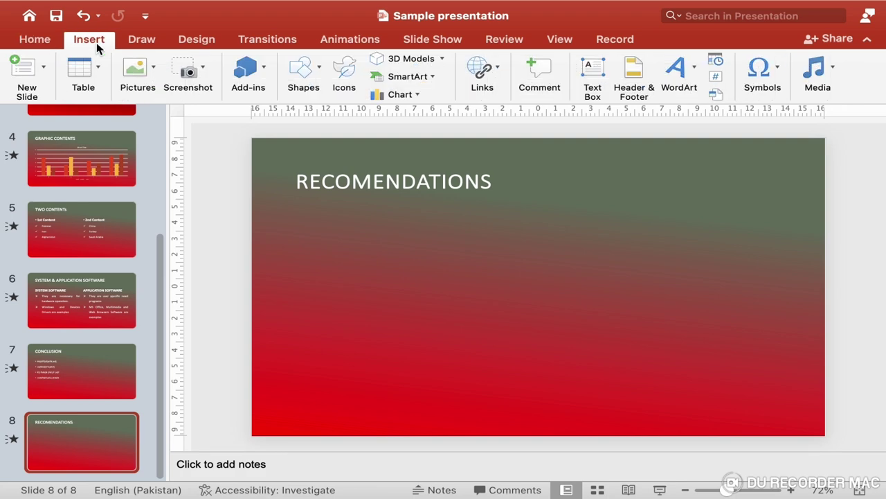
click(413, 77)
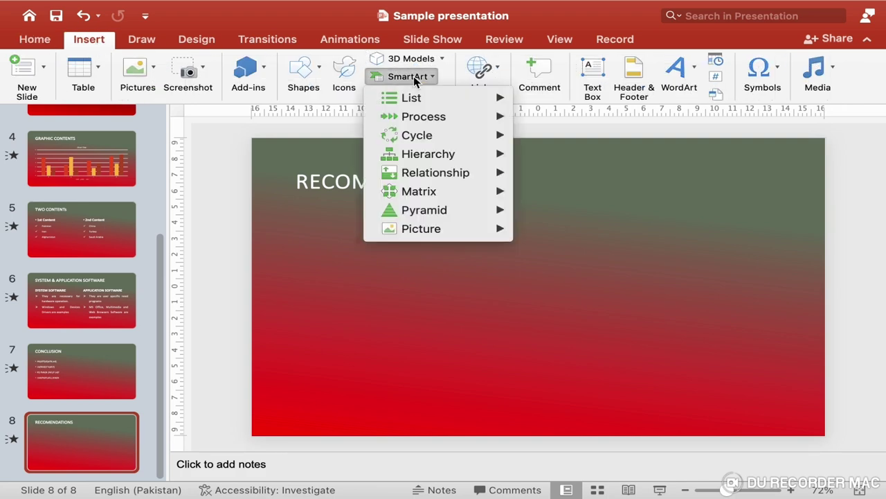
mouse_move(416, 100)
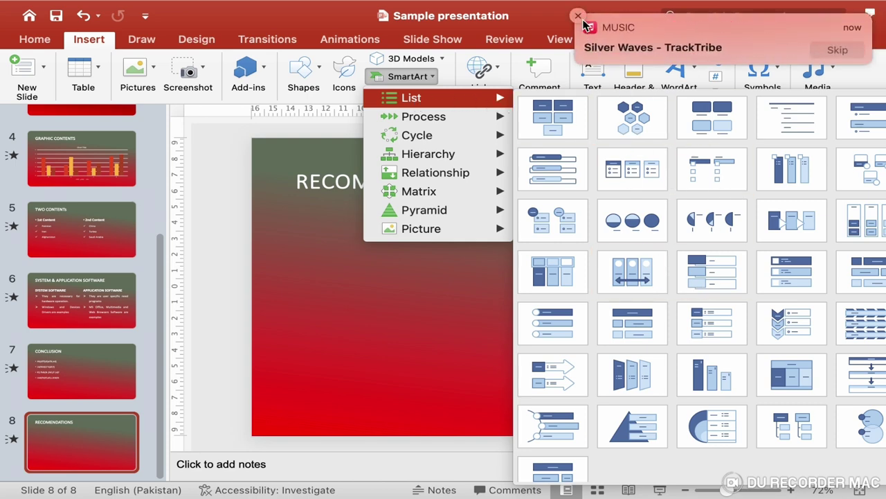
click(578, 15)
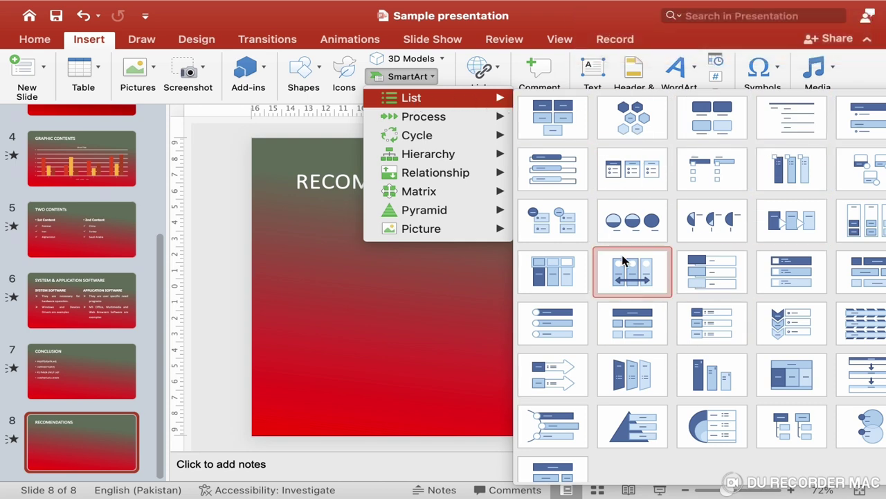
click(566, 187)
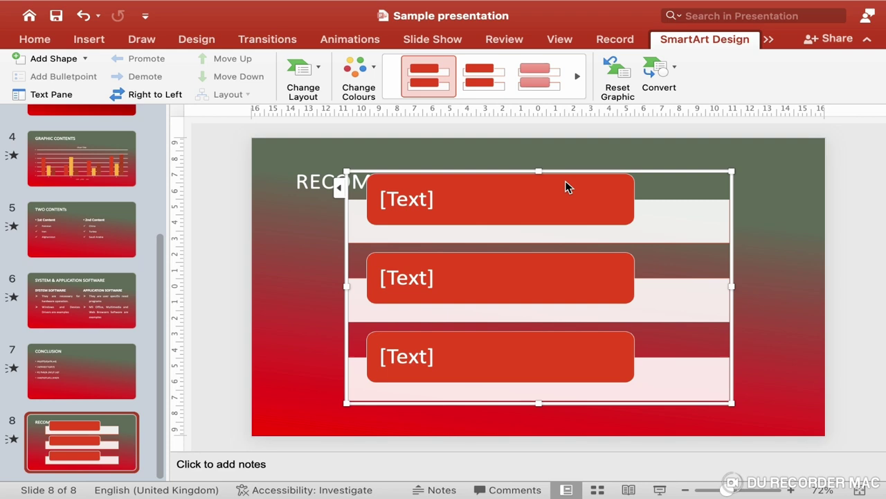
Enter 'Virtual Learning' and 'Classroom learning' in the SmartArt boxes and remove the empty third box
click(339, 193)
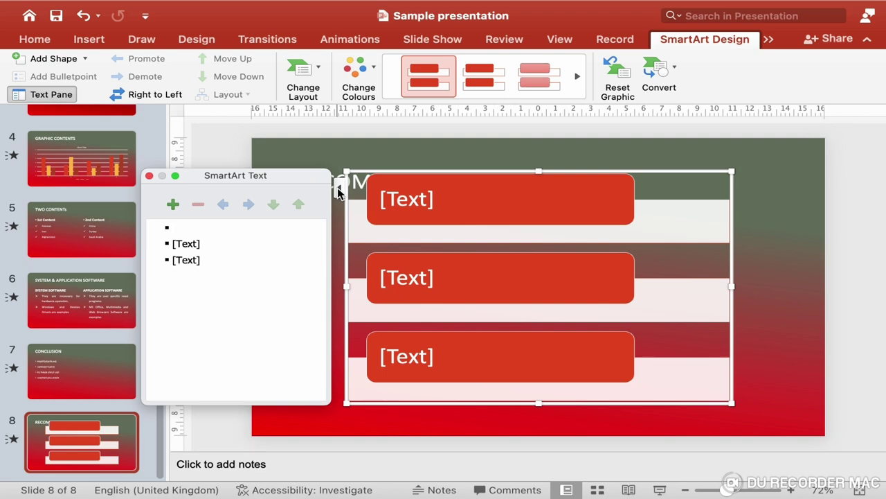
text(Vir)
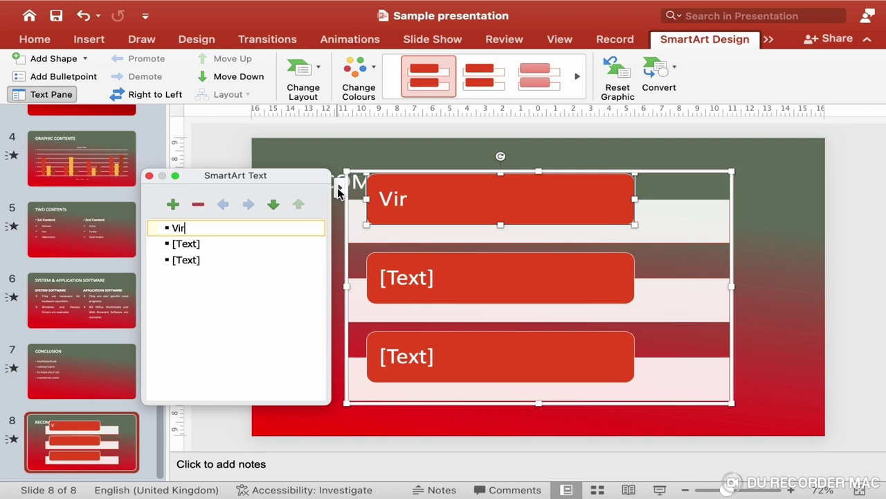
text(tual Learning)
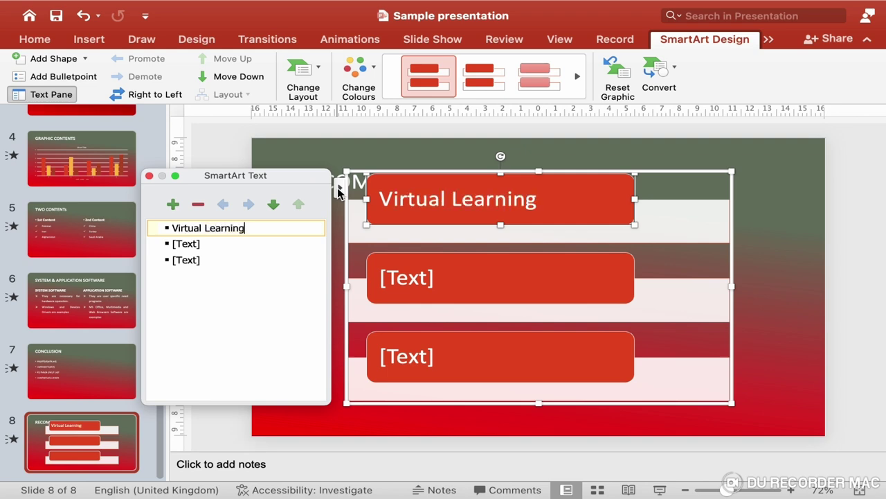
key(Down)
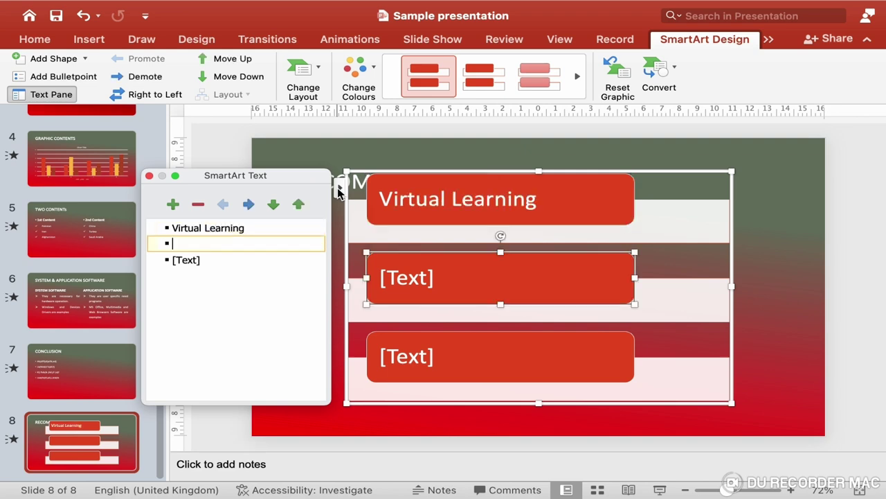
text(Classro)
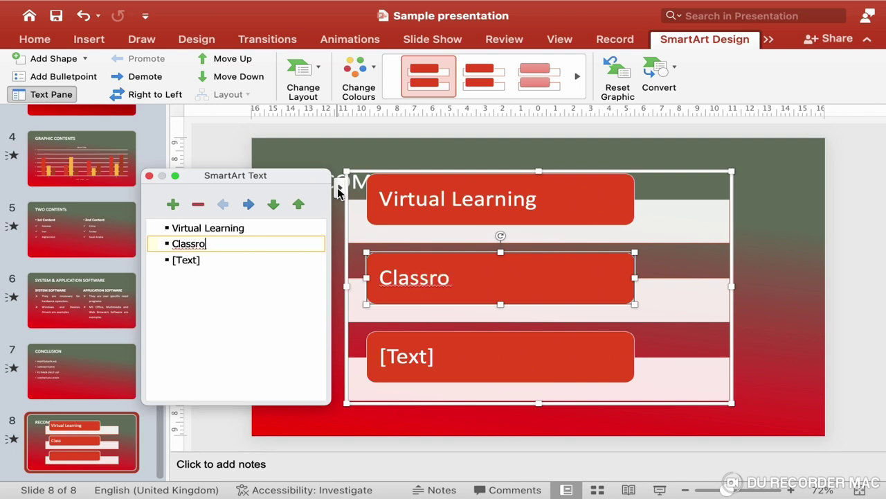
text(om learning)
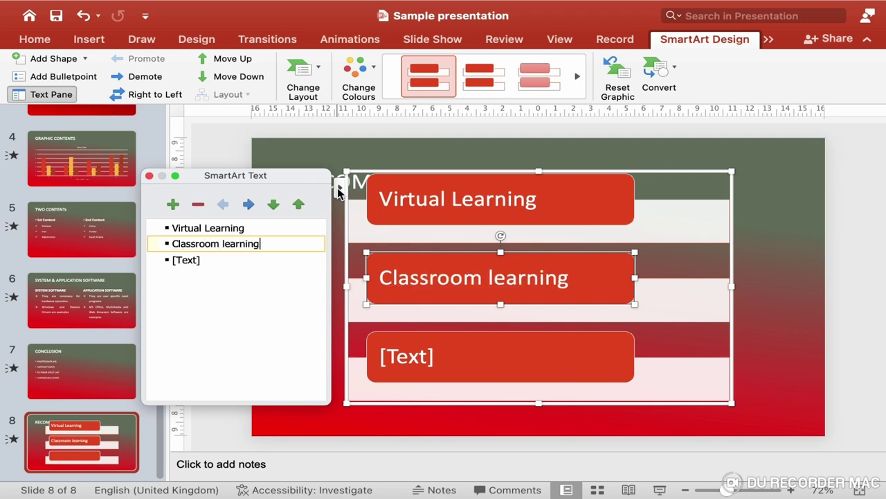
key(Down)
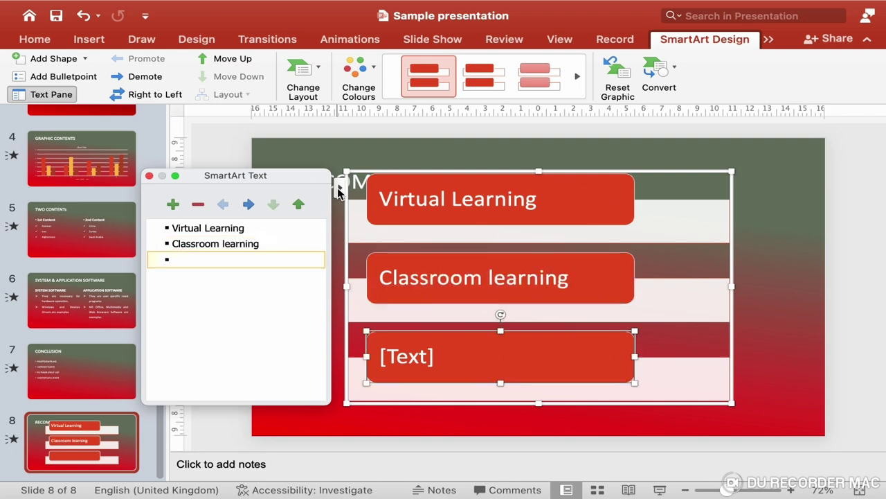
key(BackSpace)
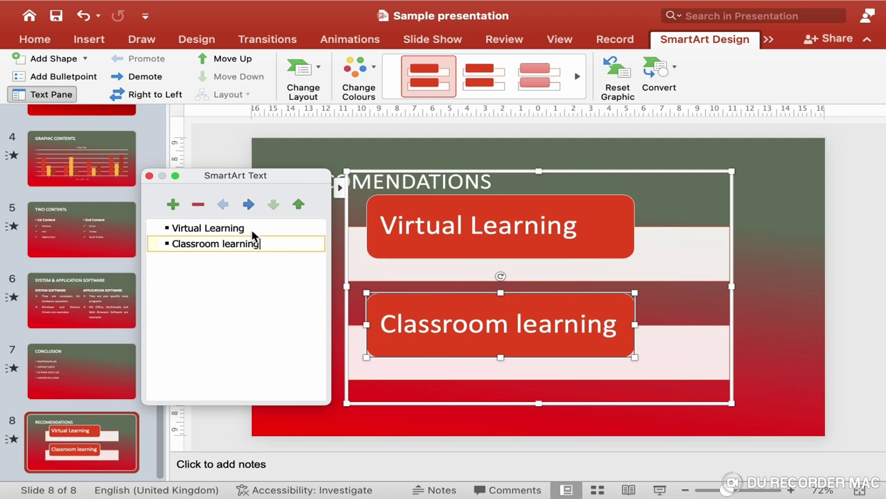
click(252, 231)
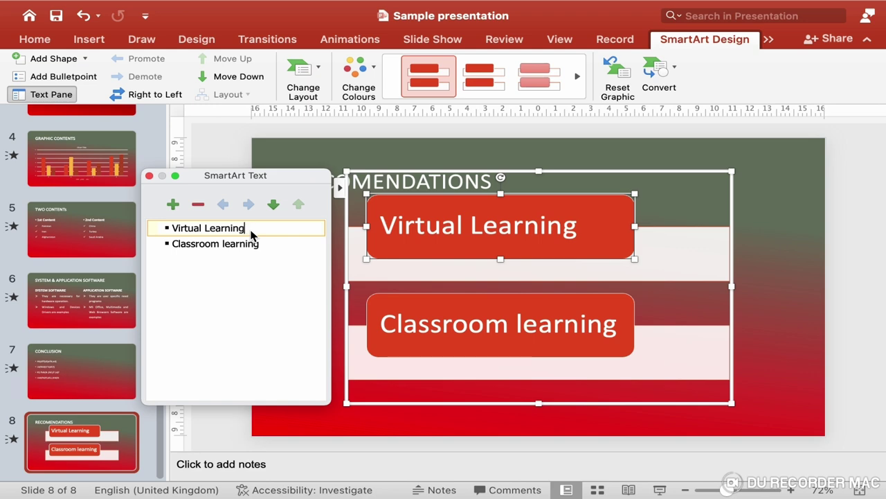
Add an indented sub-bullet 'Subscribe to youtube IT channels' under Virtual Learning
key(Return)
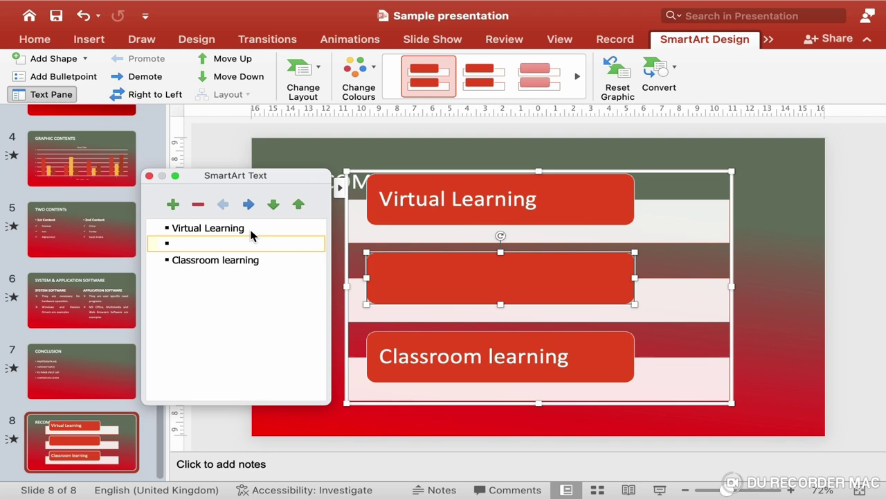
key(Tab)
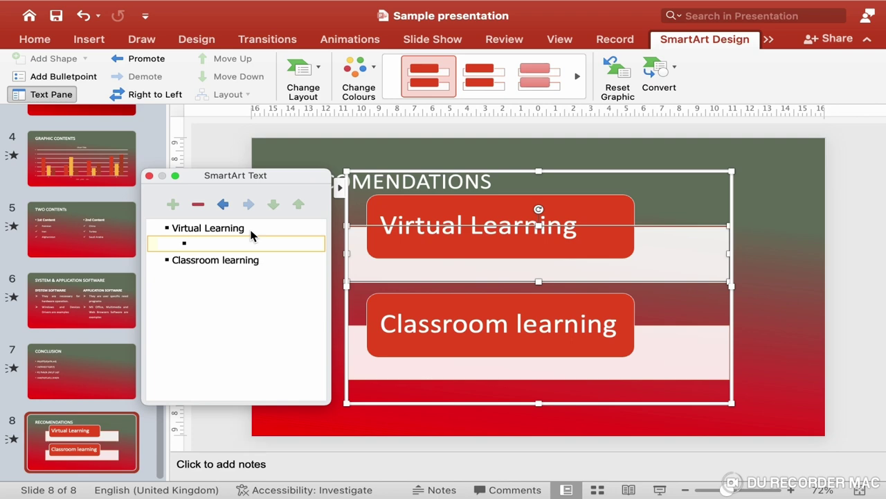
text(S)
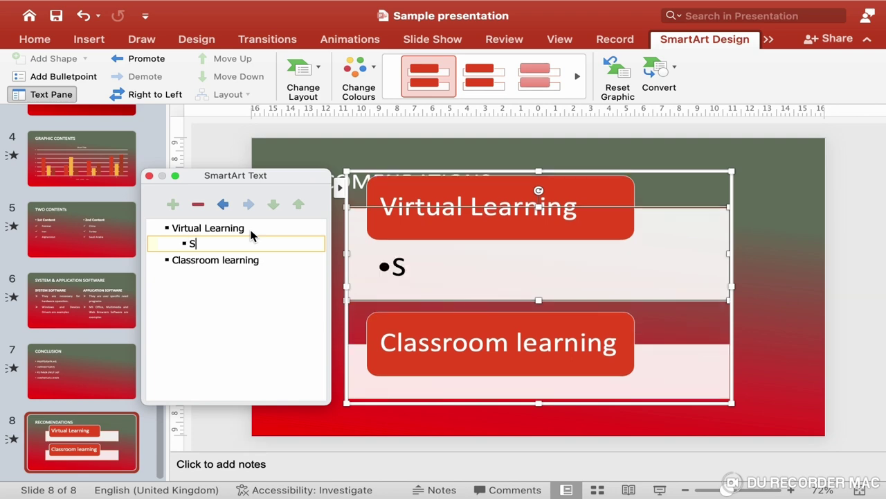
text(ubscrib3e t)
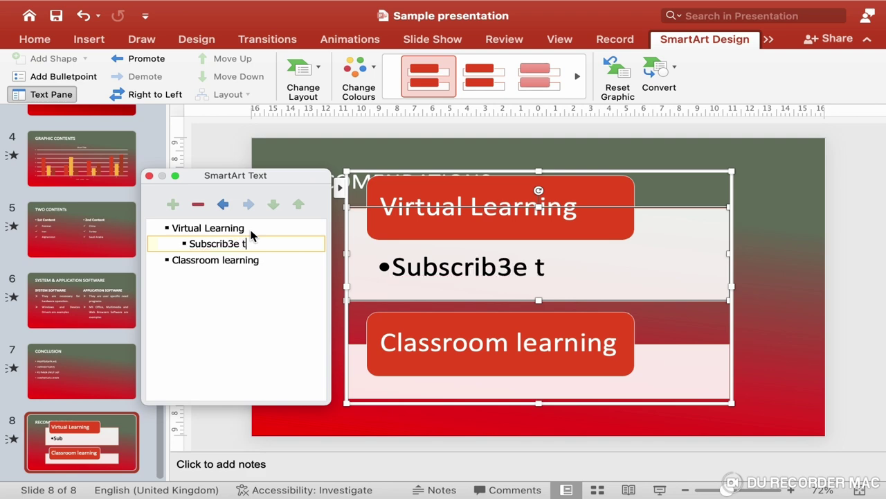
key(BackSpace)
key(BackSpace)
key(BackSpace)
key(BackSpace)
text(e to y)
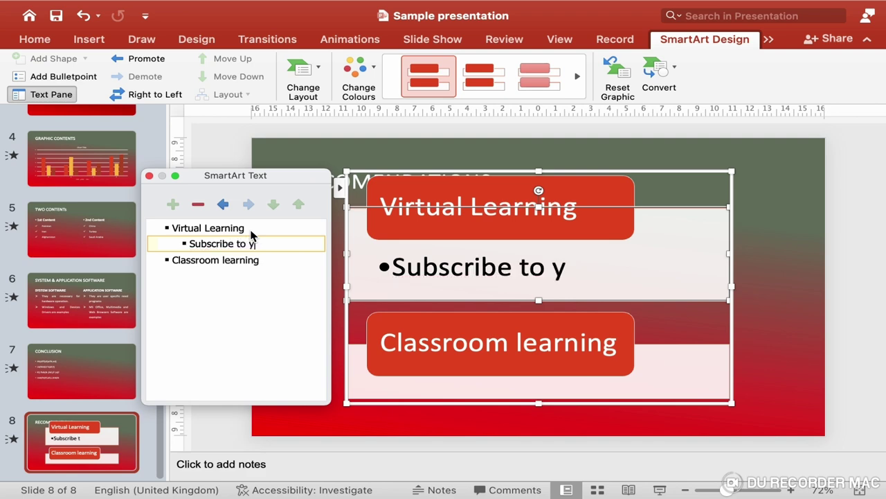
text(outube IT)
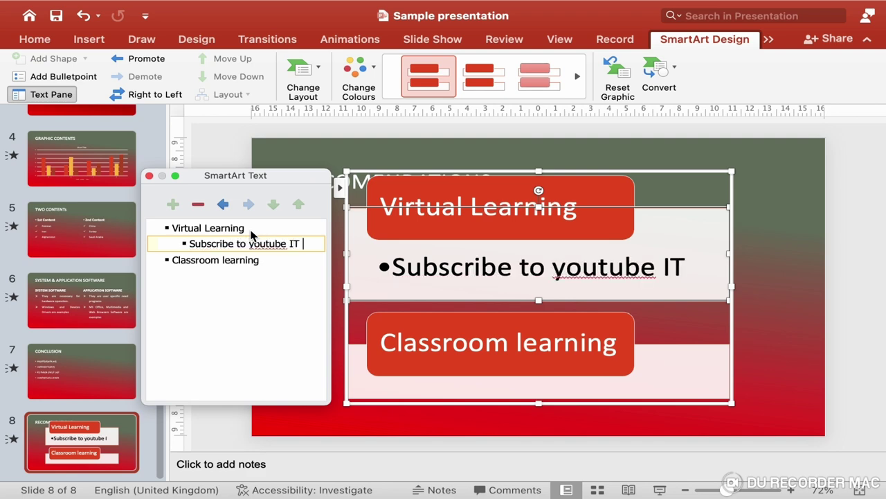
text( channels)
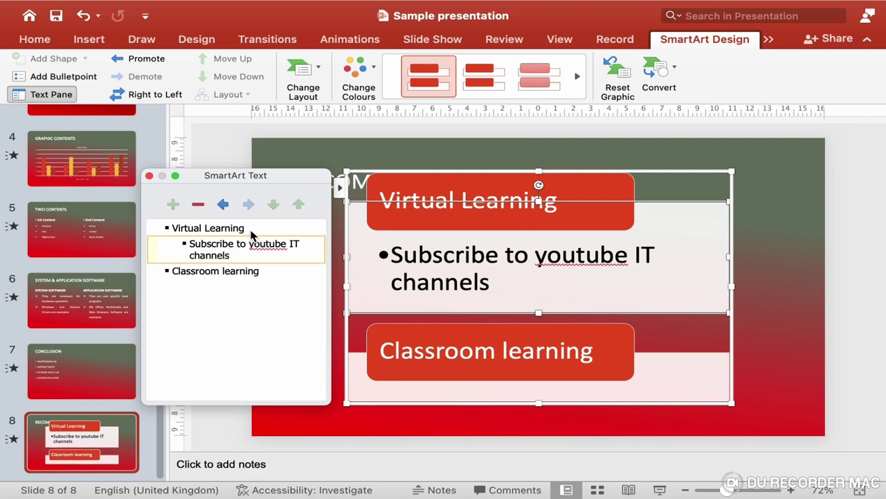
Add sub-bullets 'Subscribe to FB IT Pages' and 'Subscribe to Instagram IT Pages' below it
key(Return)
text(Su)
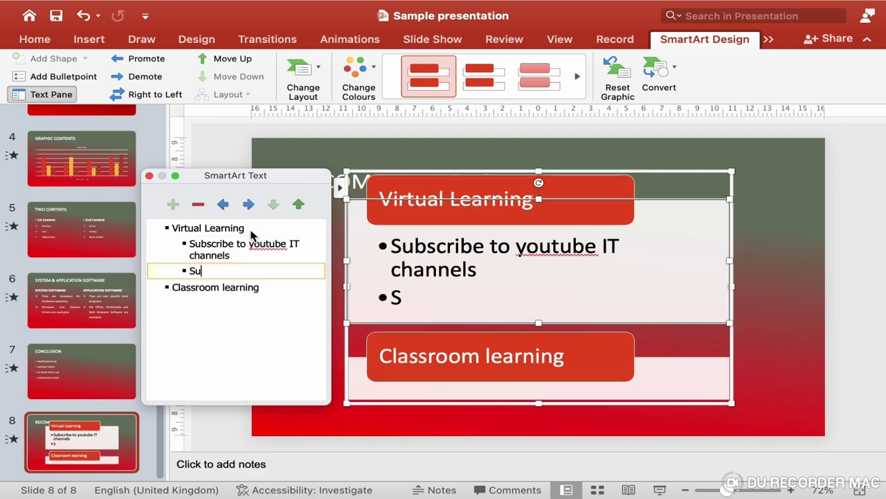
text(bscribe t)
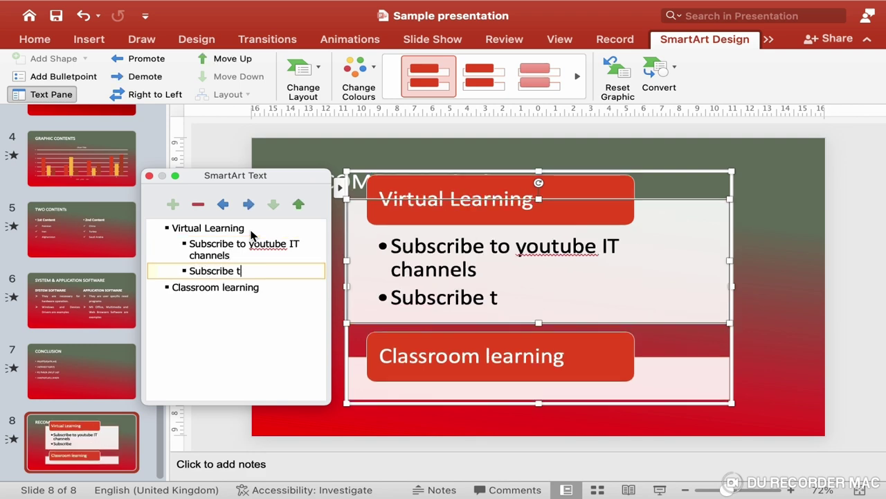
text(o FB IT)
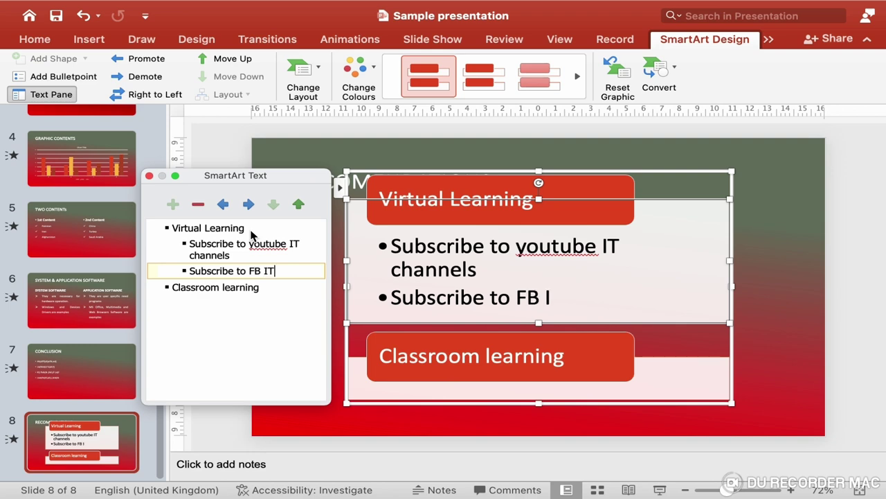
text( Pages)
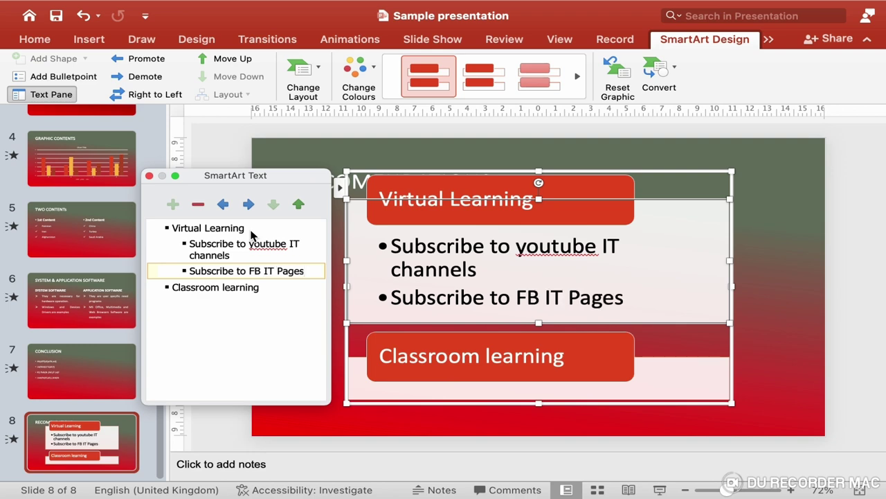
key(Return)
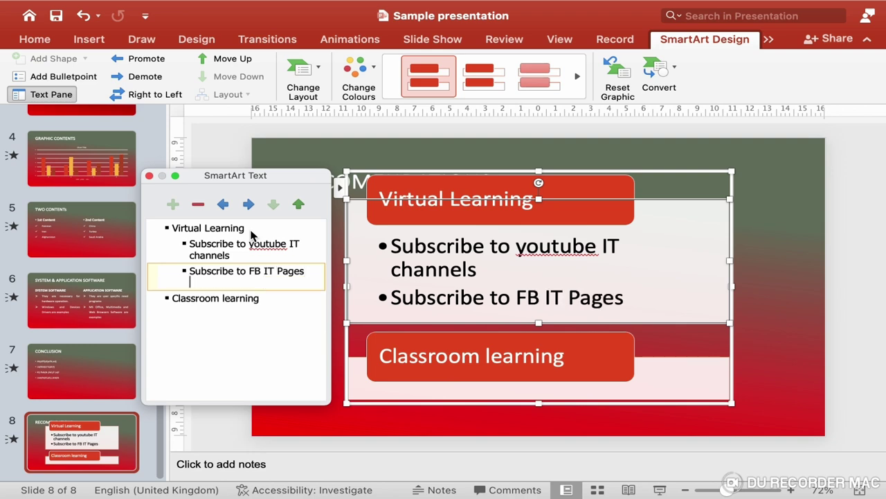
key(BackSpace)
key(Return)
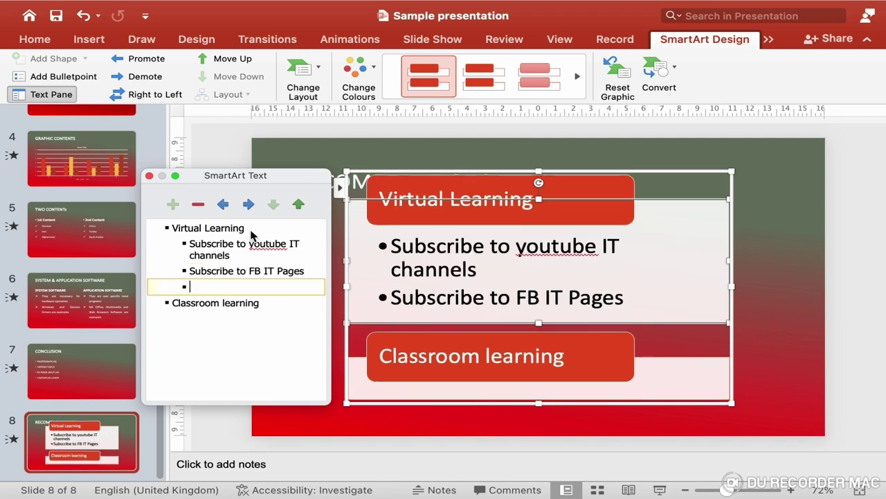
text(Subs)
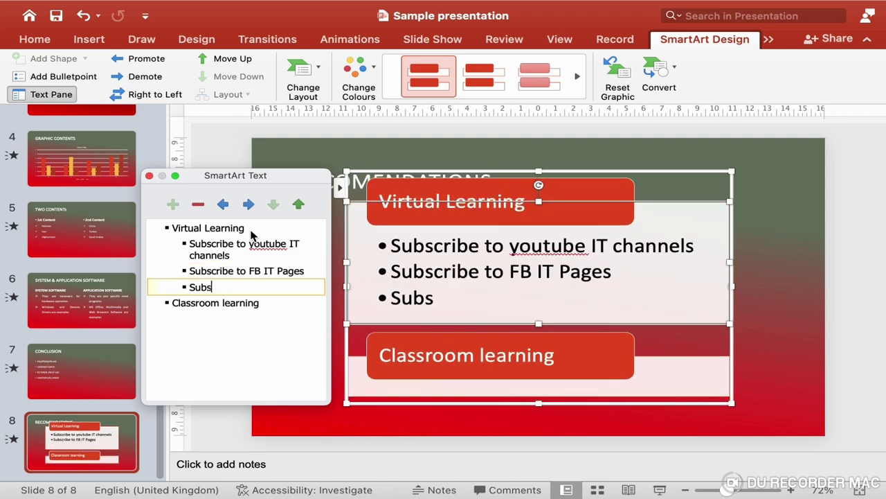
text(cribe to )
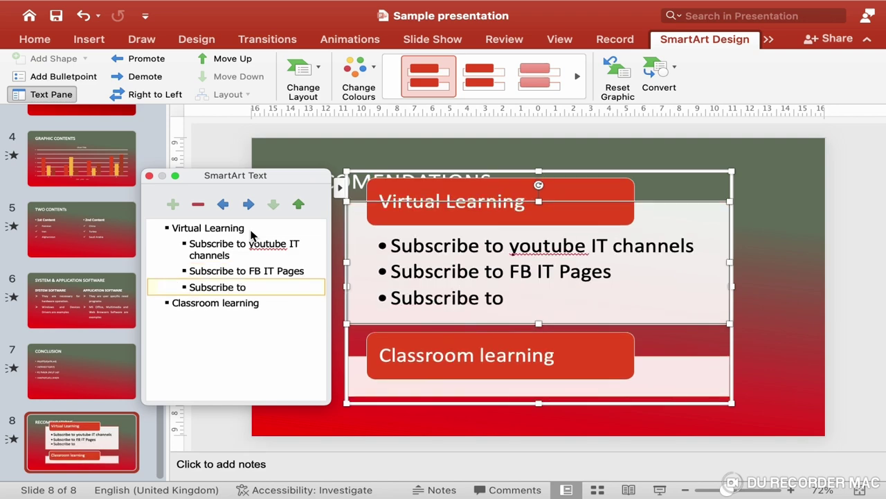
text(Inst)
text(agram IT)
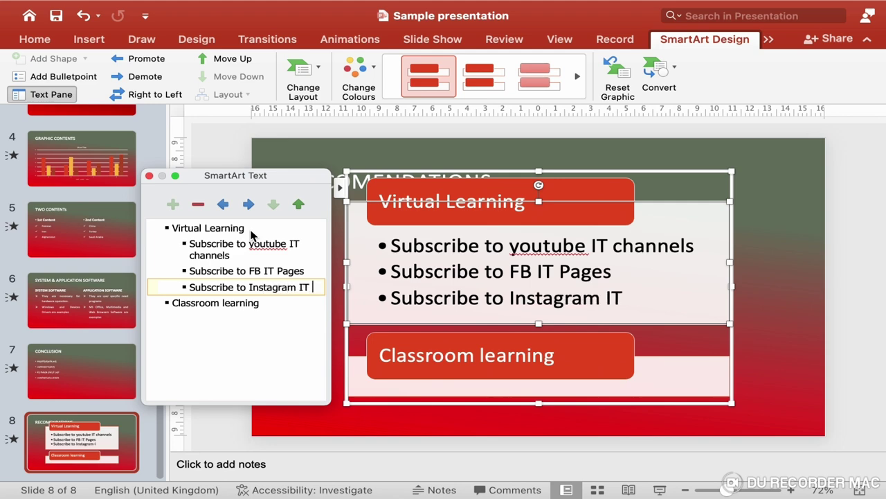
text( Pages)
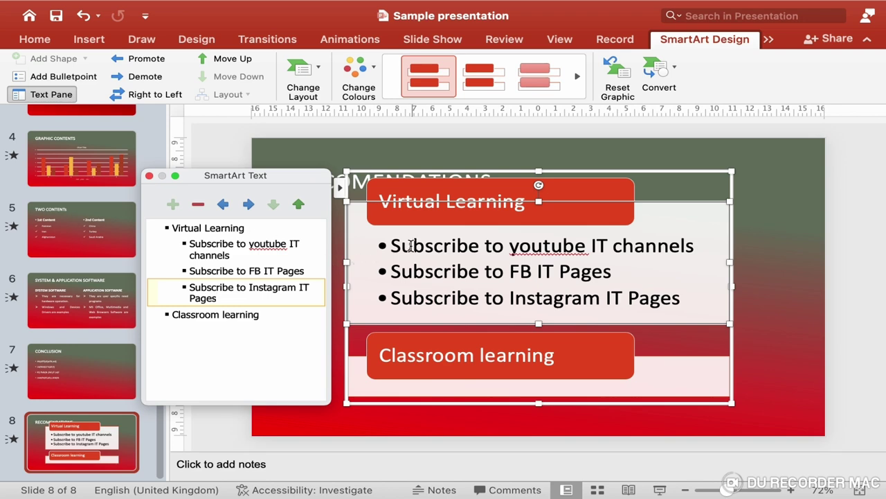
Set the three Virtual Learning sub-bullets to 24 pt with arrow bullets
click(395, 251)
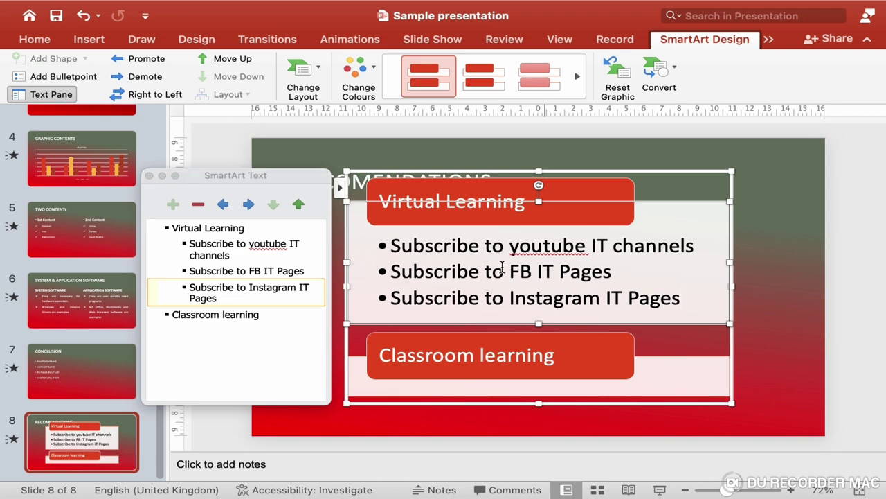
drag(192, 247, 269, 299)
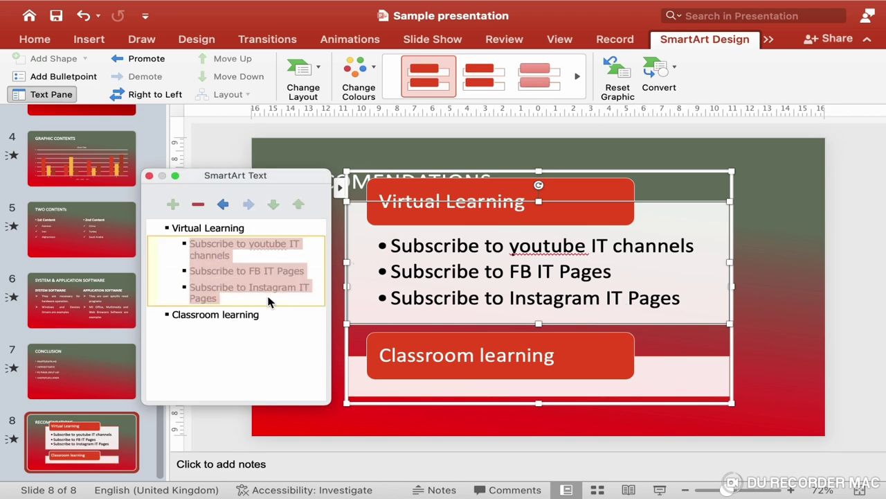
click(32, 42)
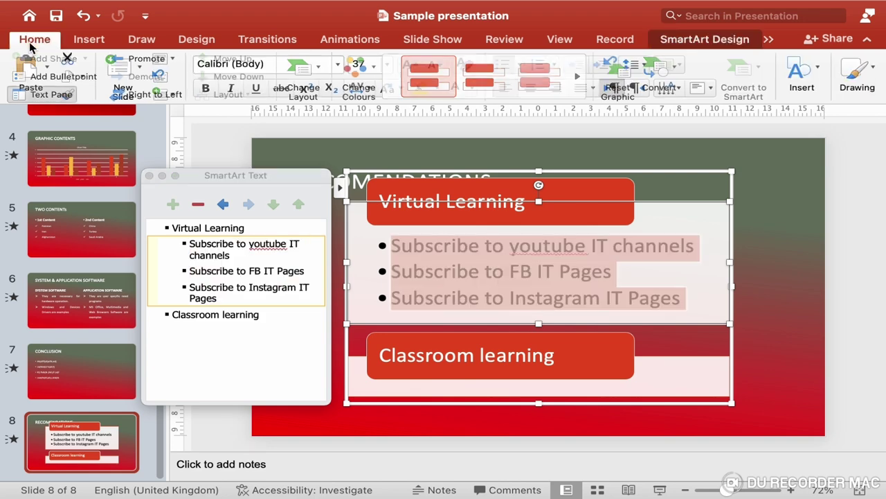
click(383, 64)
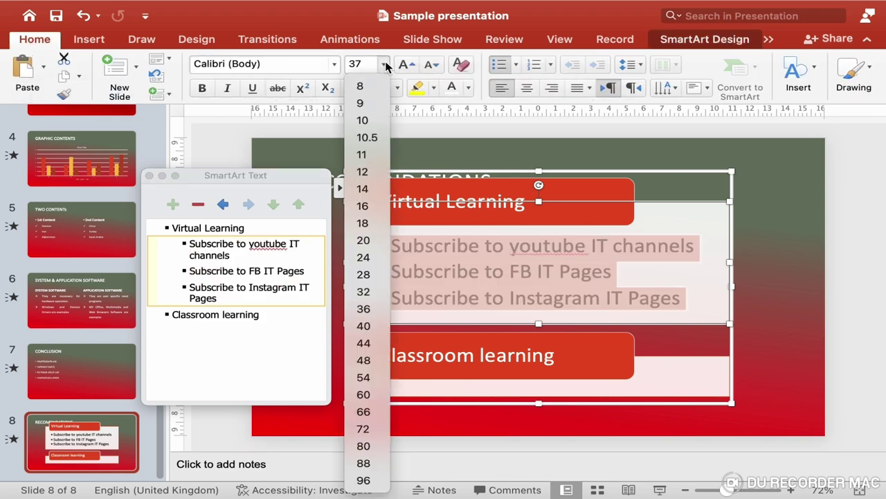
click(364, 257)
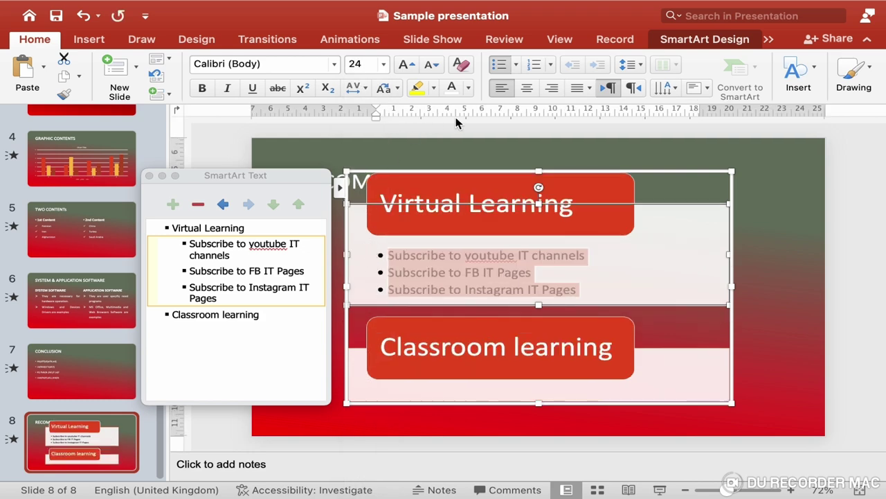
click(516, 64)
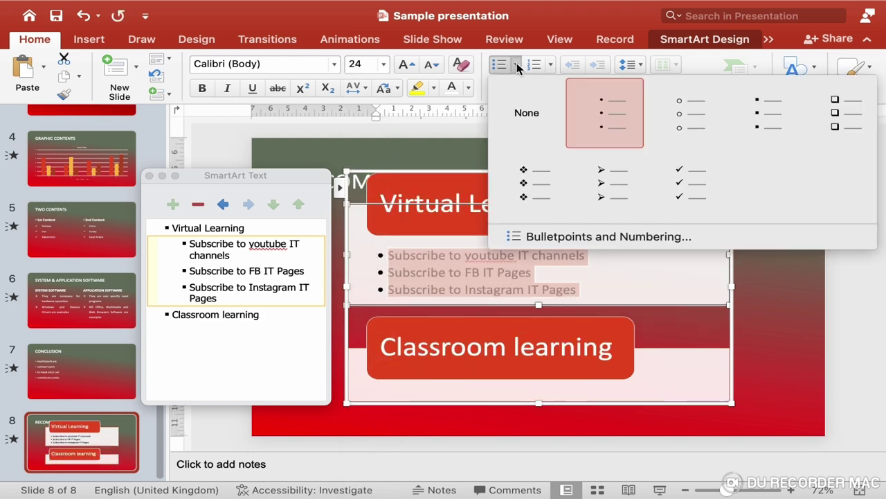
click(631, 182)
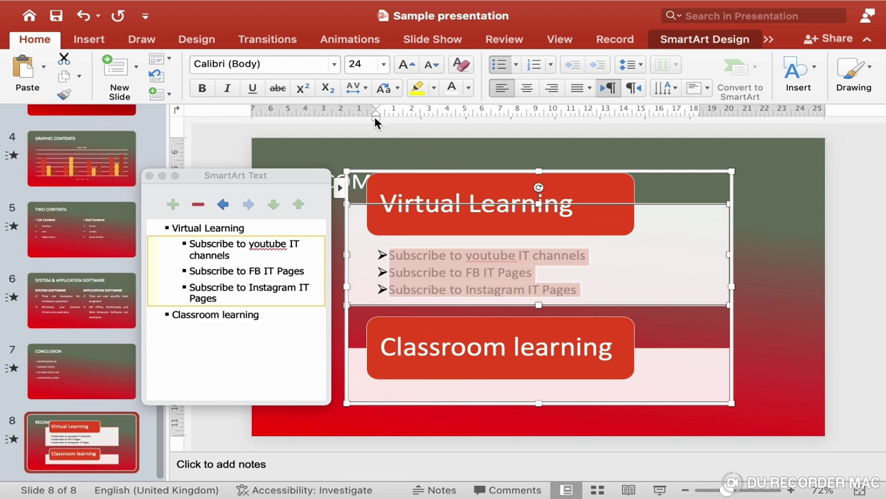
Widen the sub-bullets' indent and apply 1.5 line spacing
mouse_move(377, 113)
mouse_down()
mouse_move(398, 121)
mouse_move(398, 109)
mouse_move(375, 109)
mouse_up()
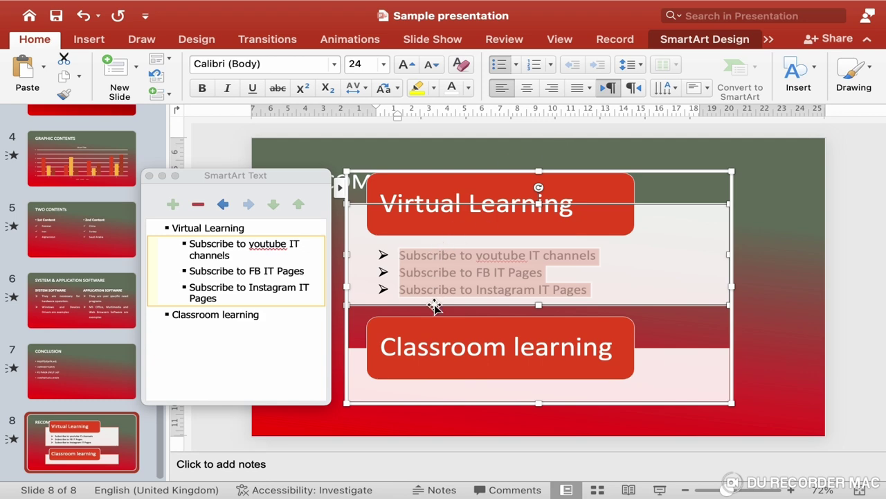
click(637, 70)
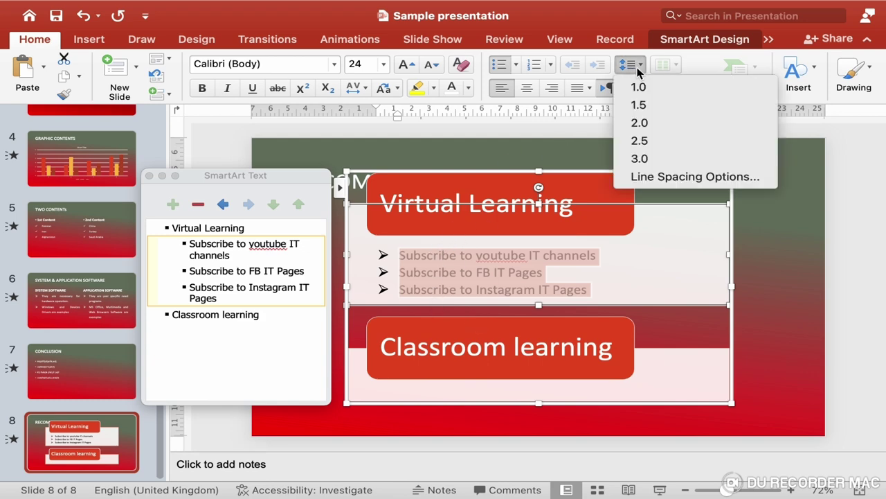
click(639, 105)
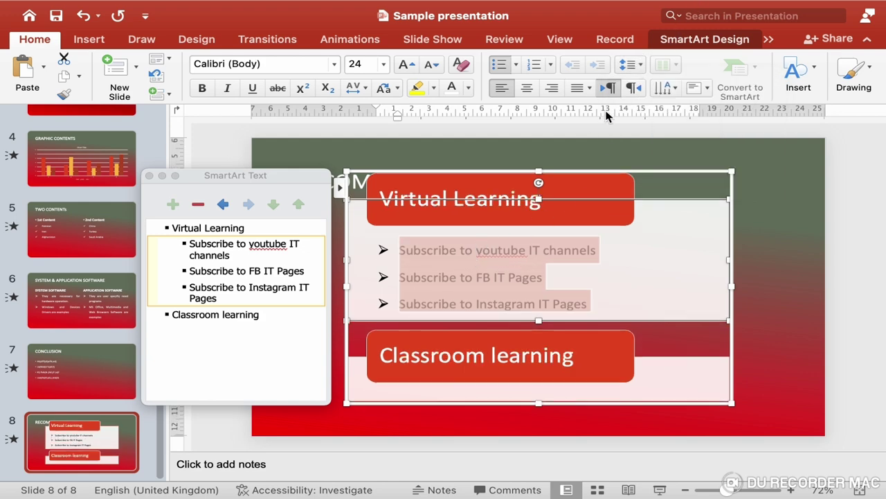
right_click(495, 284)
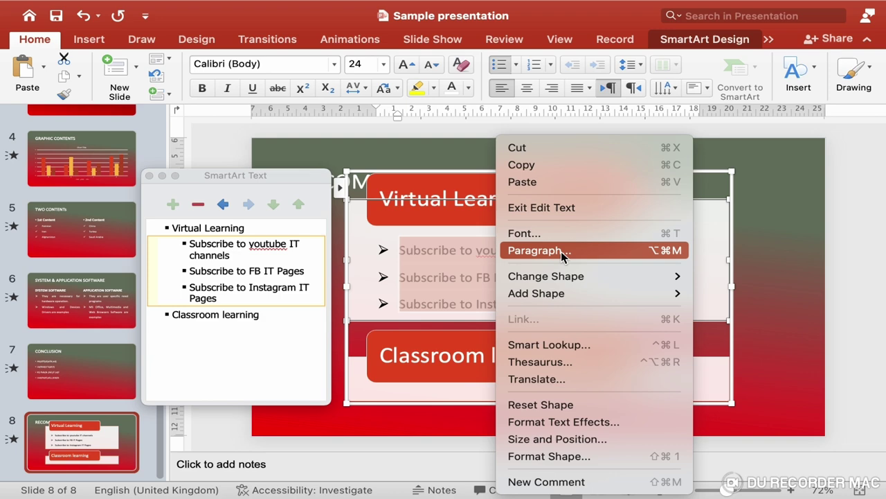
click(561, 251)
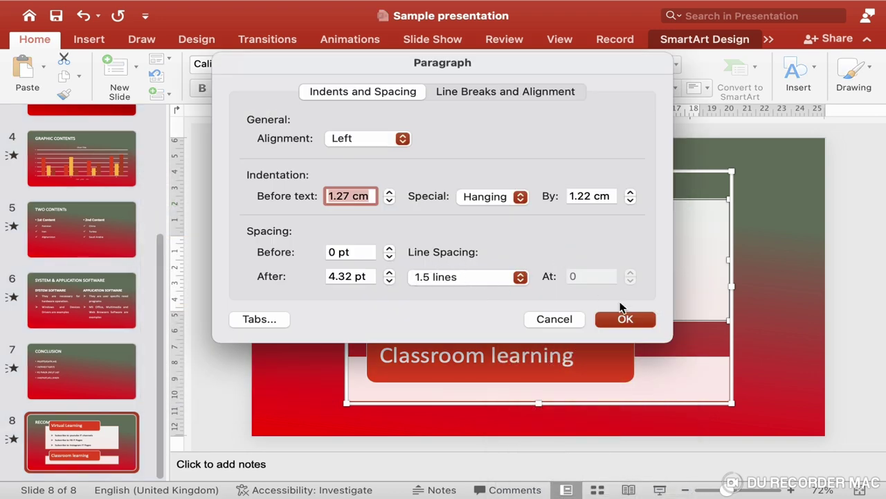
click(623, 321)
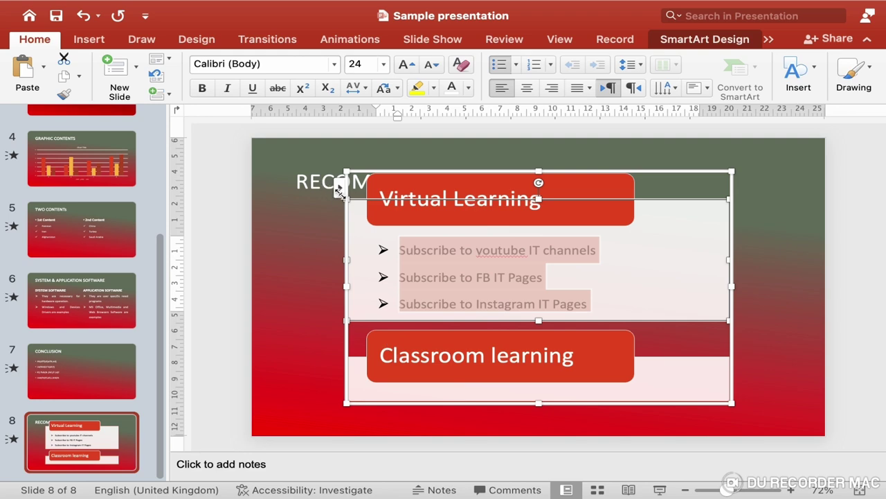
click(340, 189)
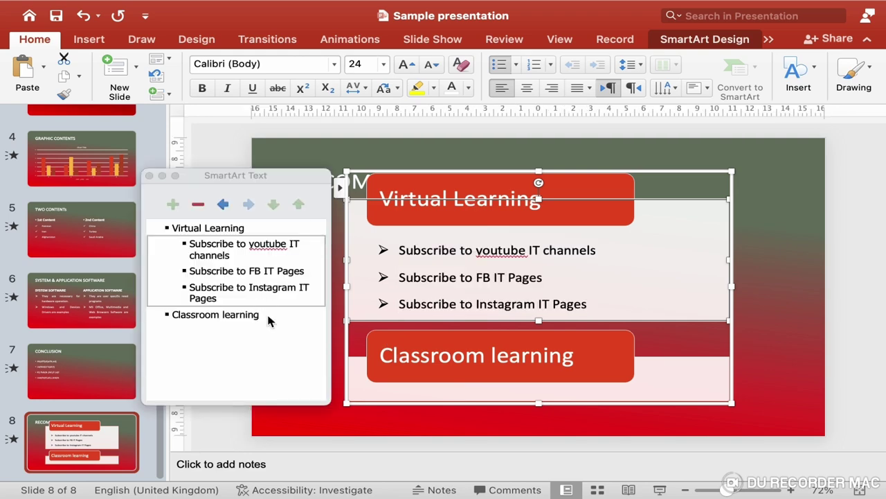
Add an indented sub-bullet 'Enrol in IT Classes' under Classroom learning
click(269, 318)
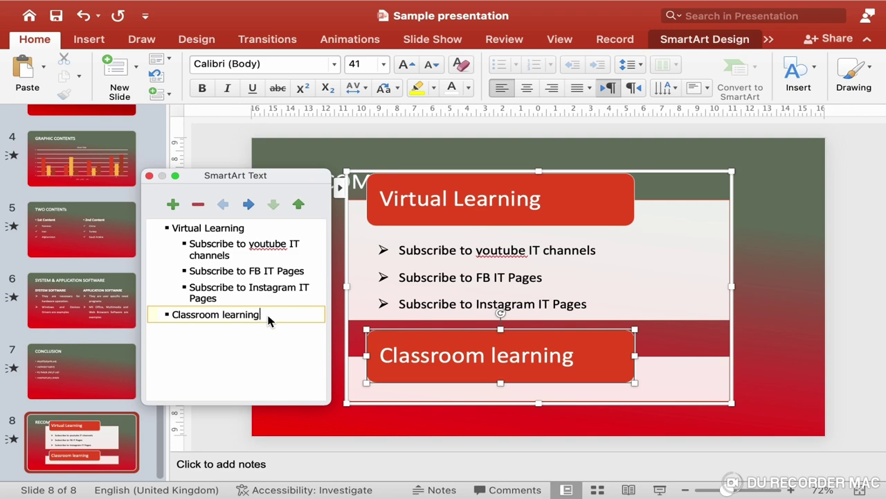
key(Return)
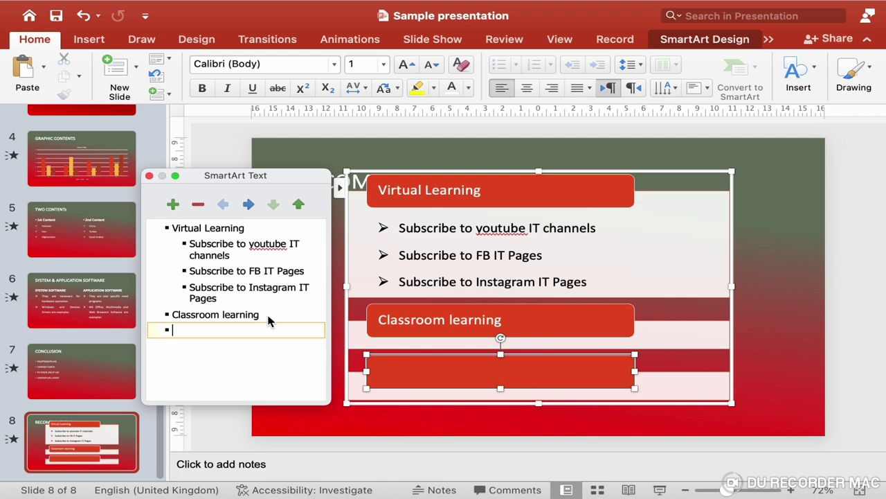
key(Tab)
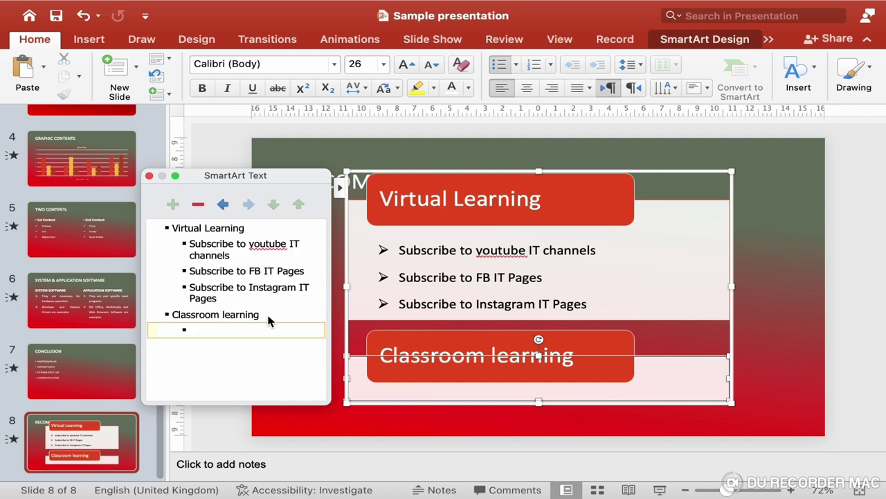
text(Enrol in )
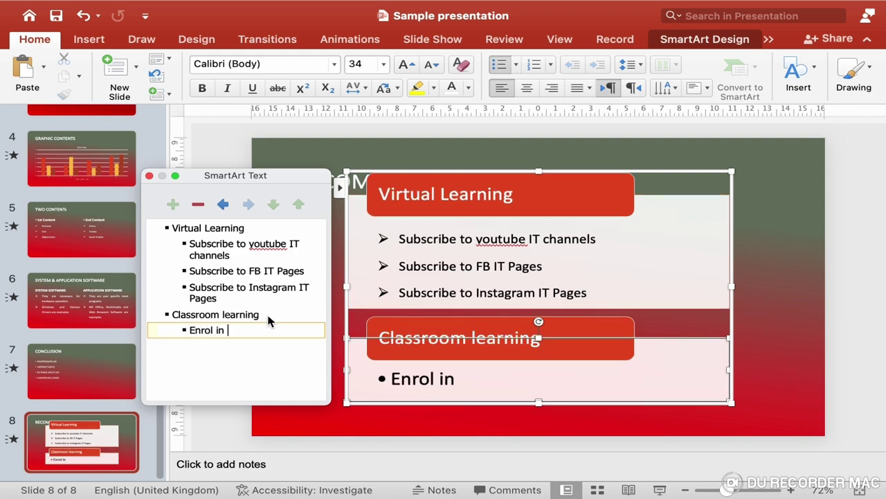
text(IT C)
text(lasses)
Add sub-bullets 'Attend the classes regularly' and 'Practice what you are taught'
key(Return)
text(A)
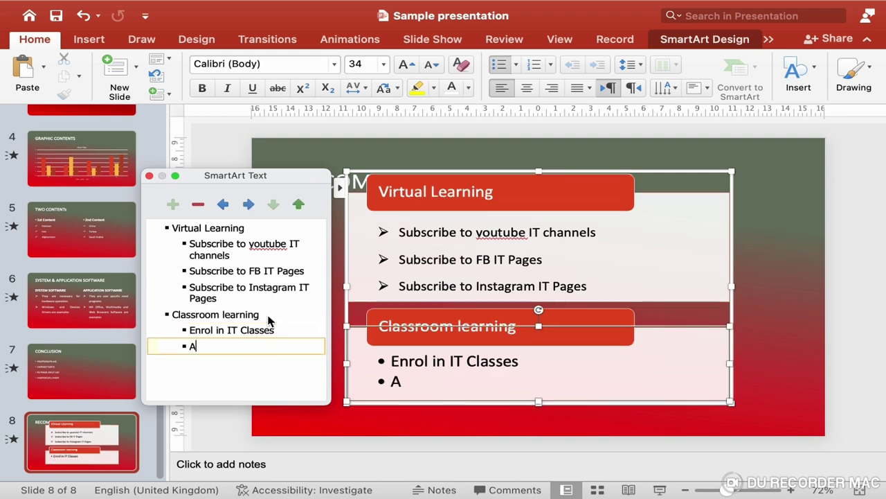
text(ttend the)
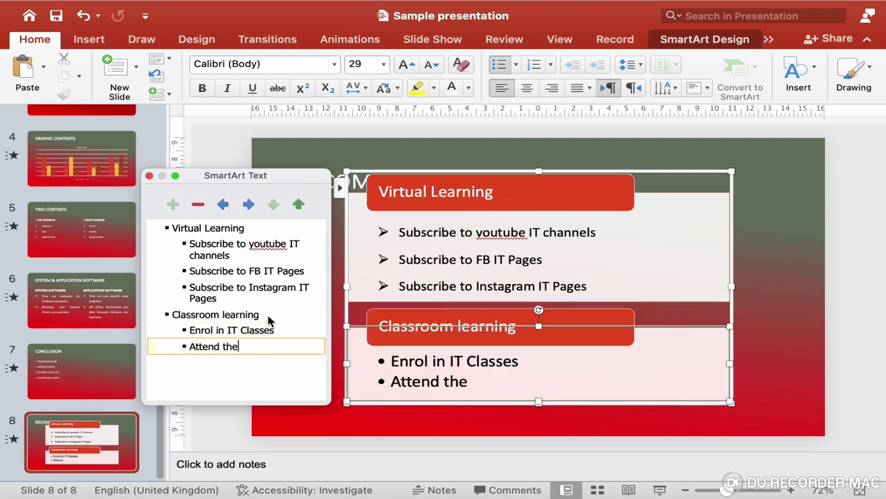
text( classs)
key(BackSpace)
text(e)
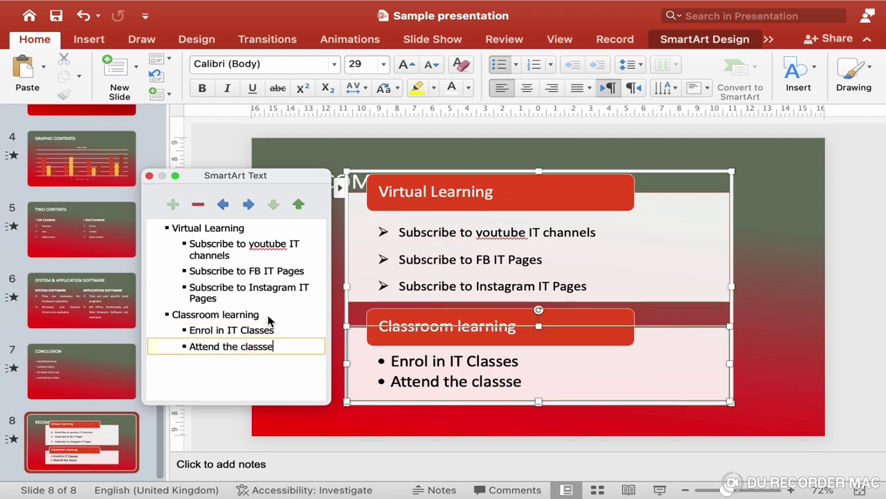
text(s r)
key(BackSpace)
key(BackSpace)
key(BackSpace)
key(BackSpace)
key(BackSpace)
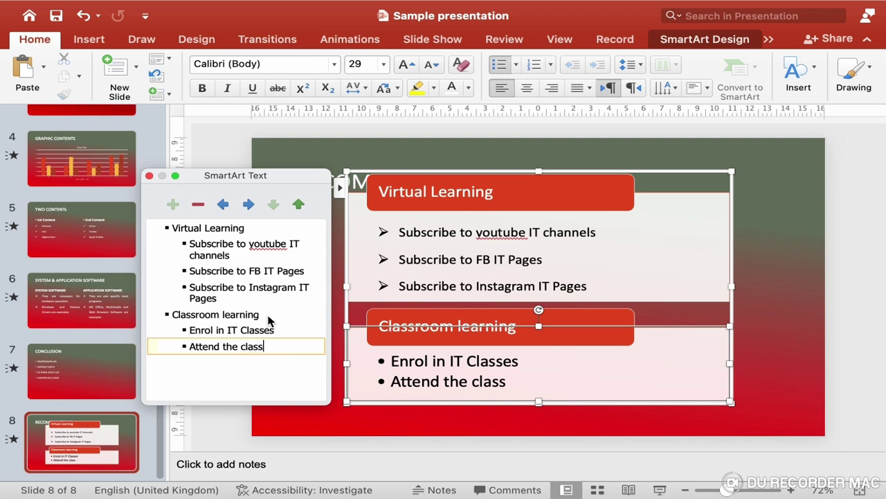
text(es regularl)
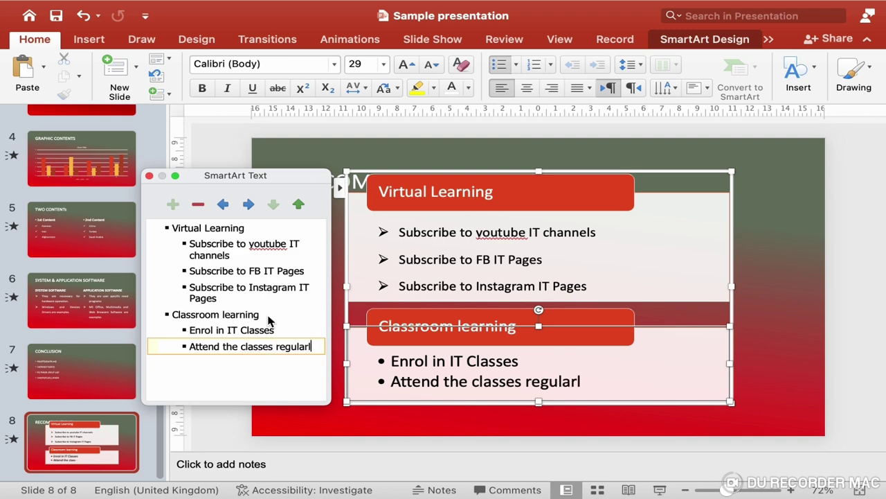
text(y)
key(Return)
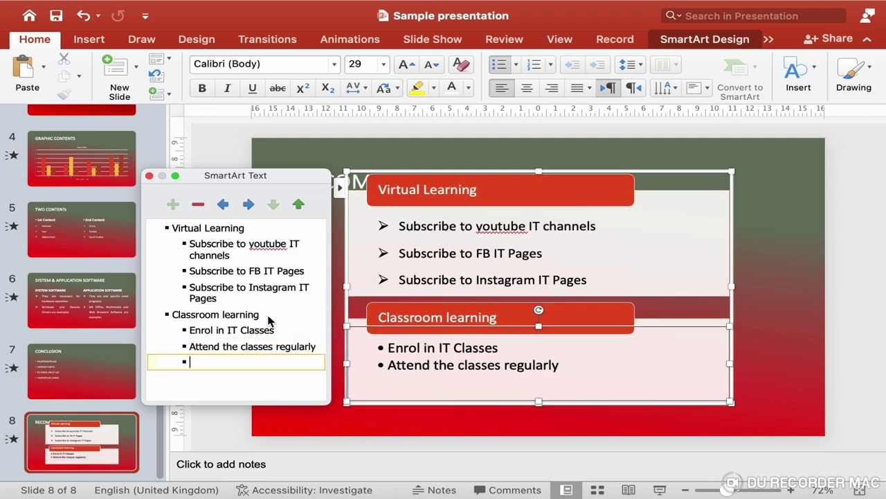
text(Practice wh)
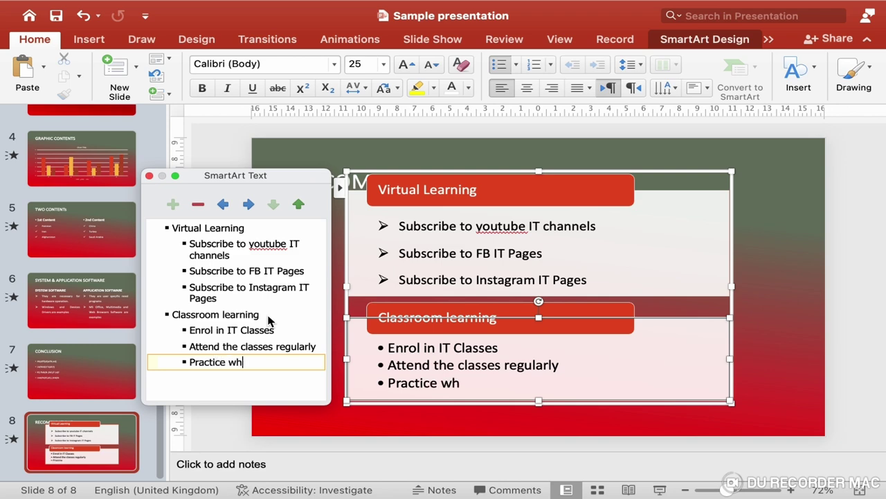
text(at you are ta)
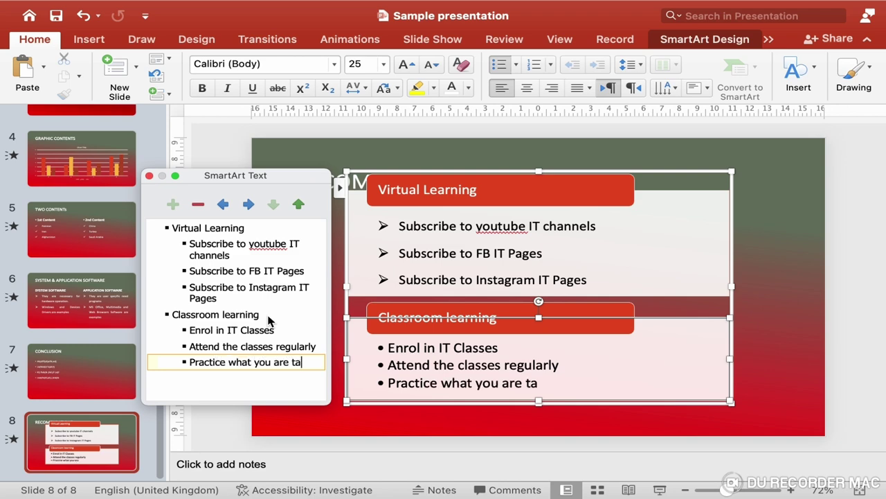
text(ught)
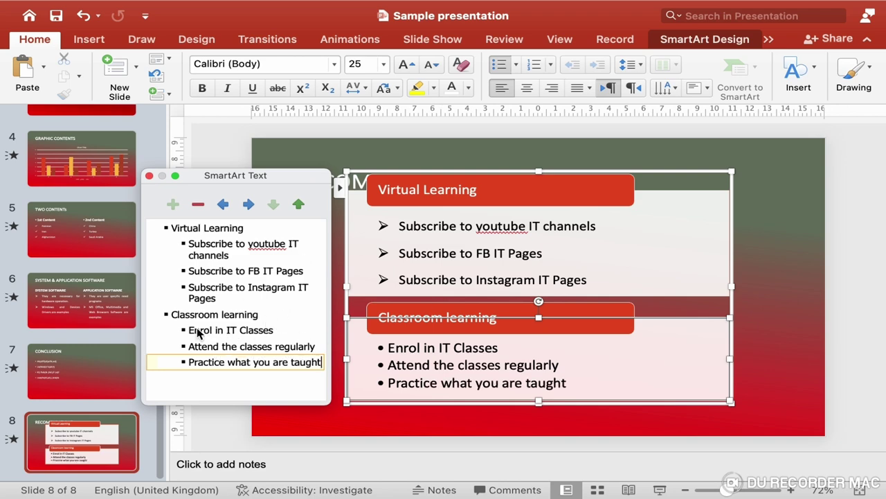
Give the Classroom learning sub-bullets 24 pt text, arrow bullets and an indent matching Virtual Learning
drag(193, 331, 320, 365)
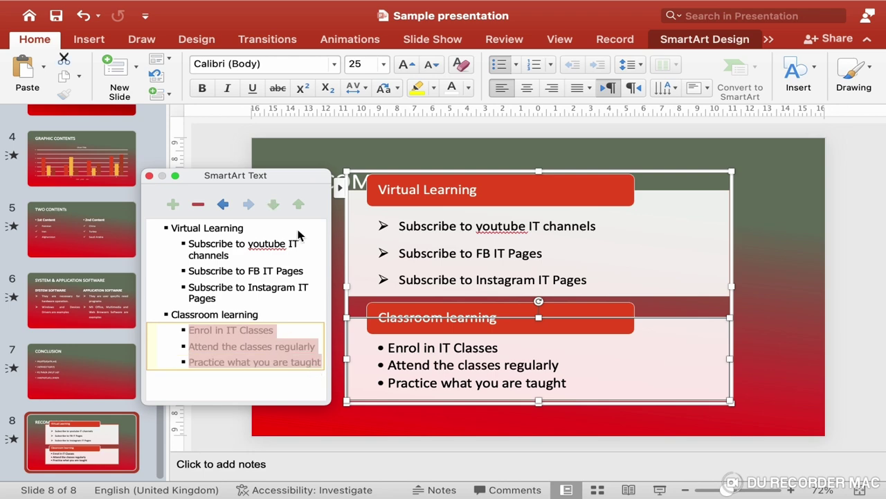
click(367, 64)
click(383, 64)
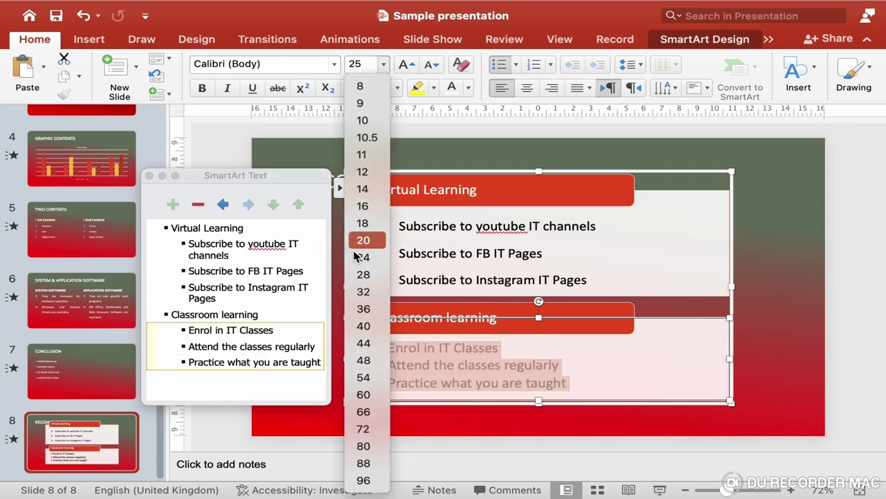
click(365, 256)
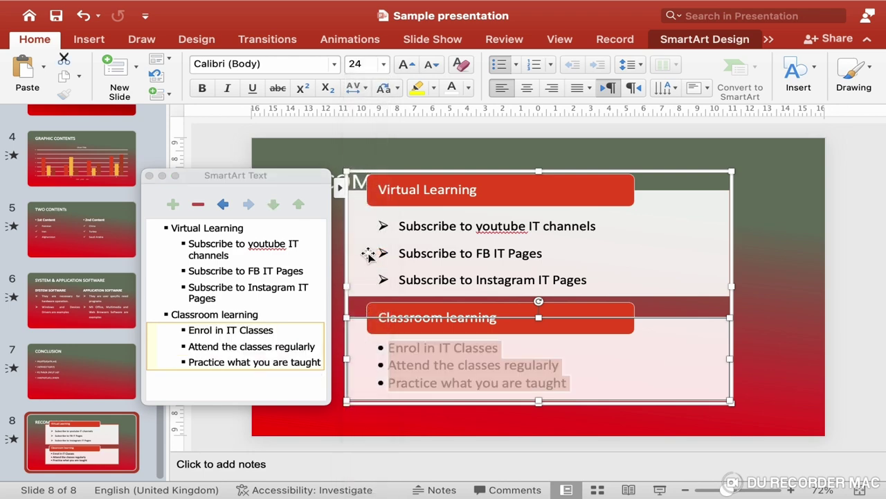
click(516, 65)
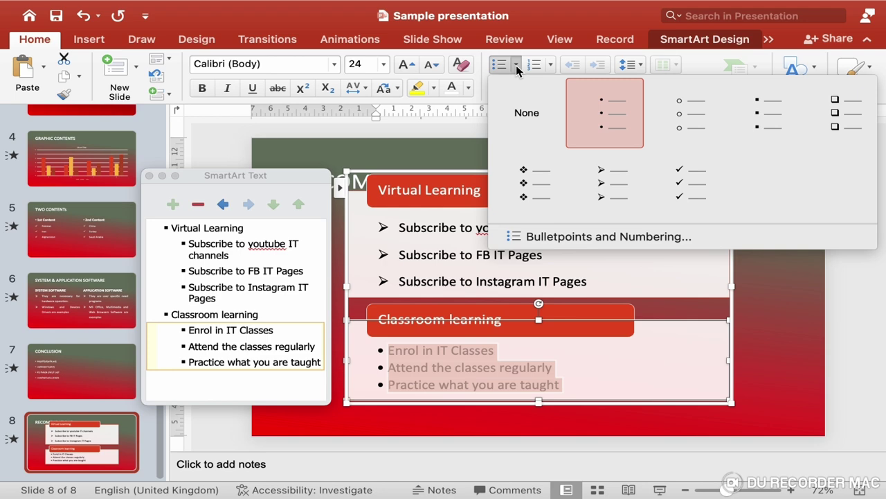
click(615, 194)
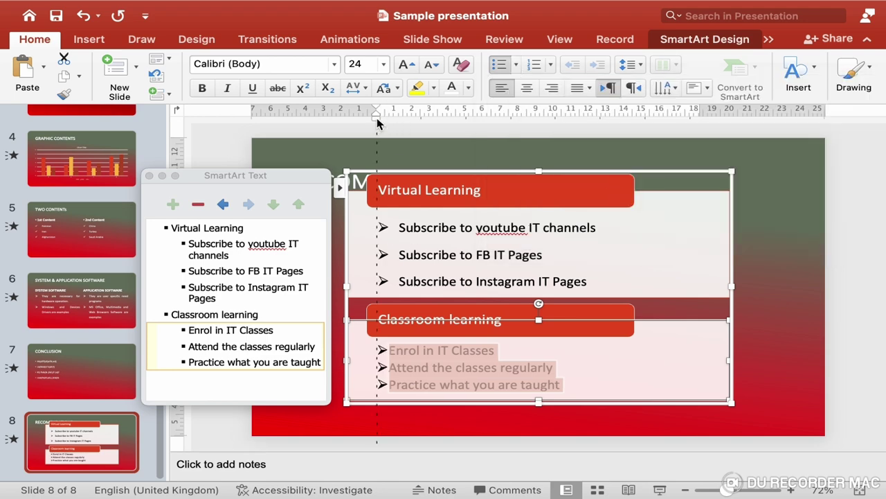
drag(381, 117, 399, 122)
drag(399, 125, 398, 124)
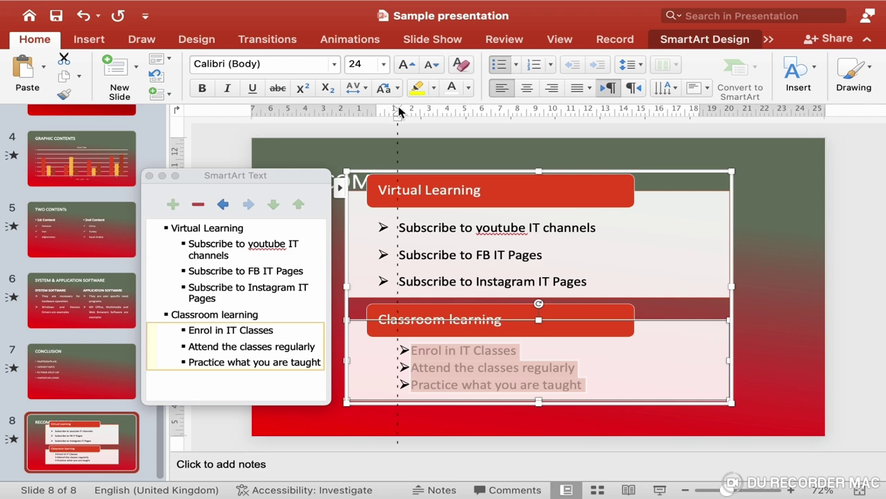
drag(399, 111, 377, 109)
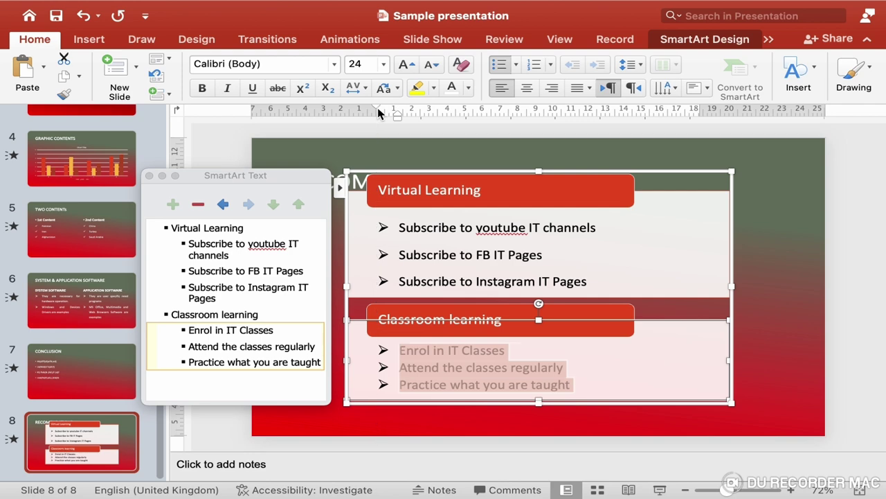
Set 1.5-line spacing on the Classroom learning sub-bullets via the Paragraph dialog
right_click(447, 380)
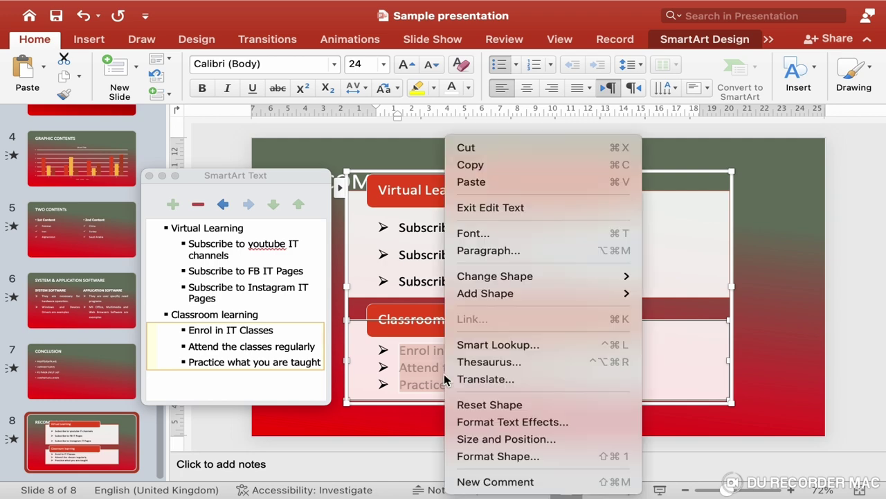
click(498, 253)
click(474, 276)
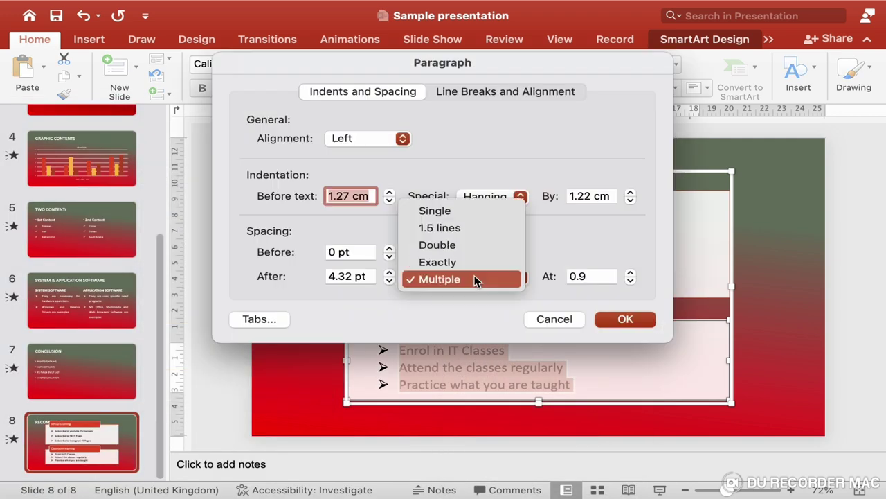
click(460, 234)
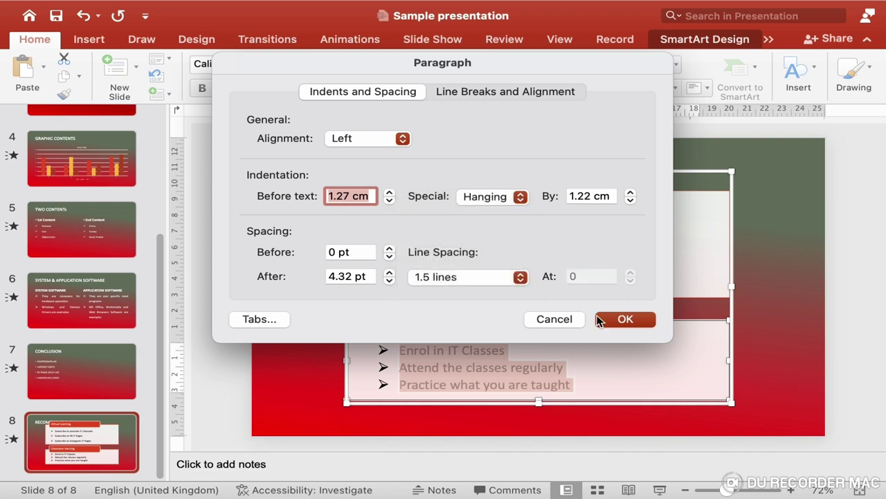
click(622, 322)
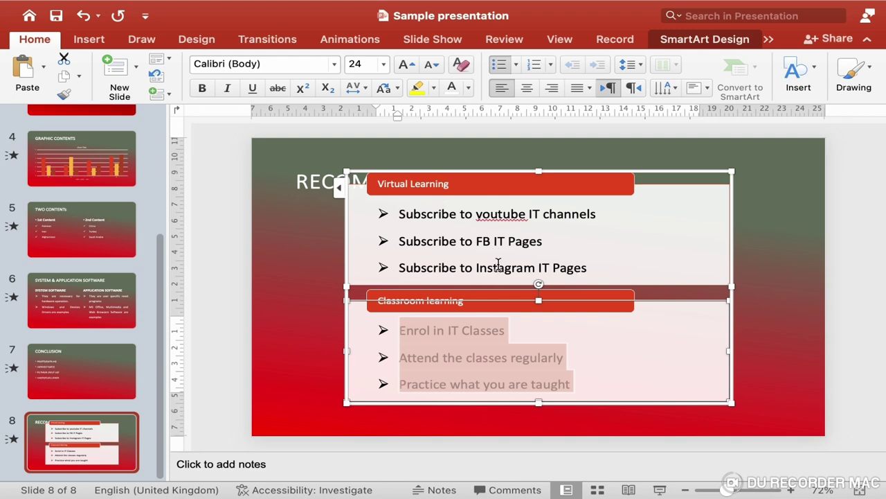
Make the 'Virtual Learning' and 'Classroom learning' headings bold at 32 pt
click(631, 195)
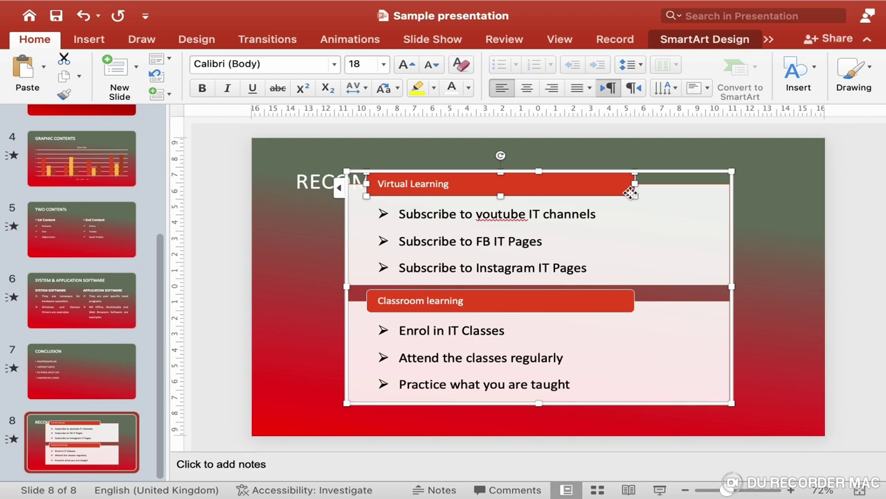
click(633, 300)
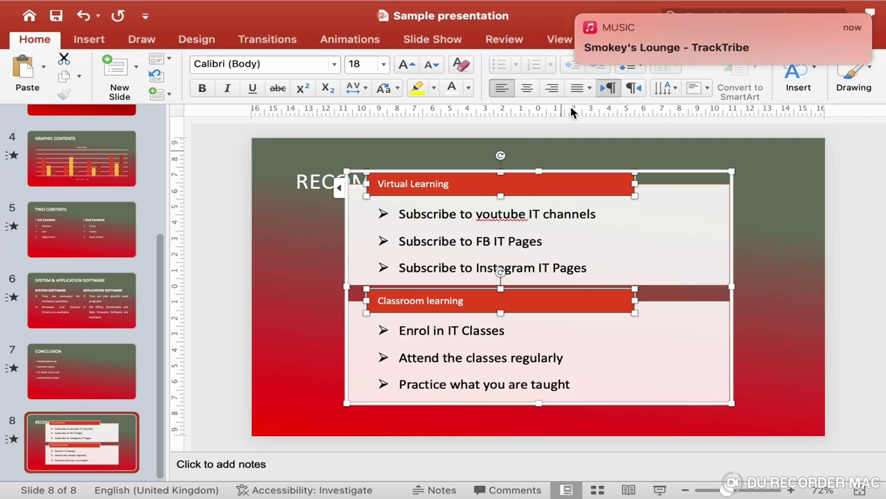
click(578, 15)
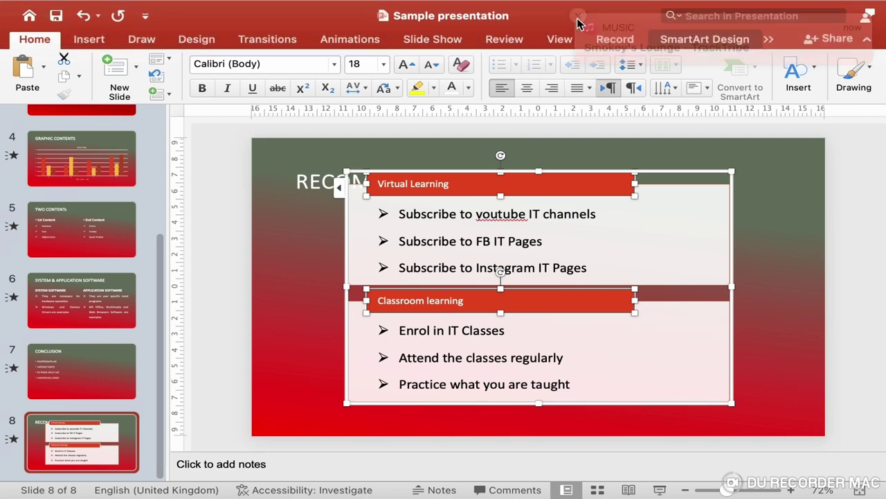
click(382, 66)
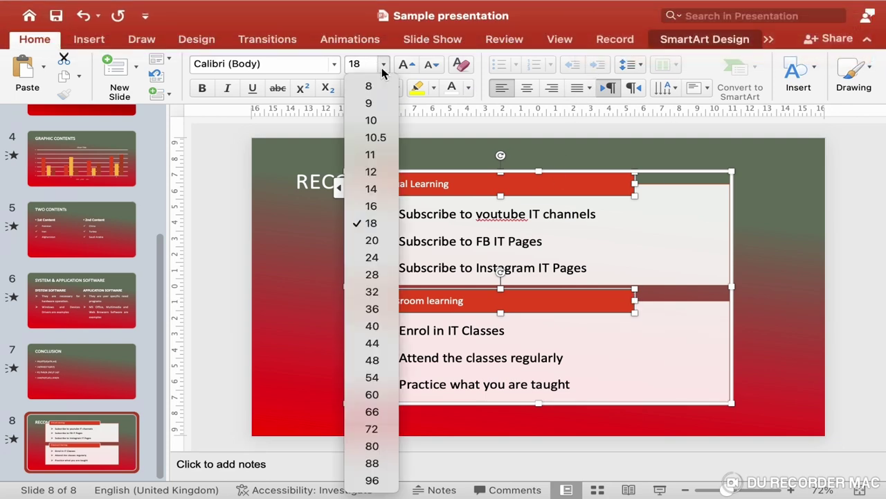
click(374, 297)
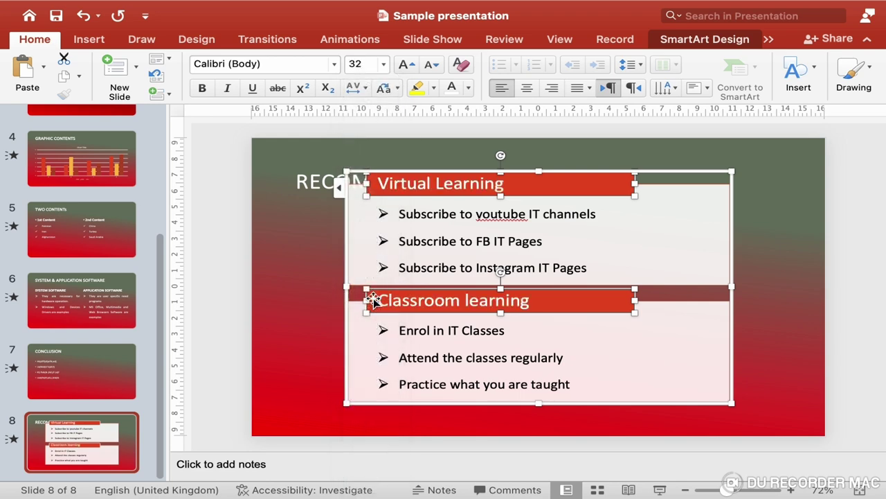
click(202, 88)
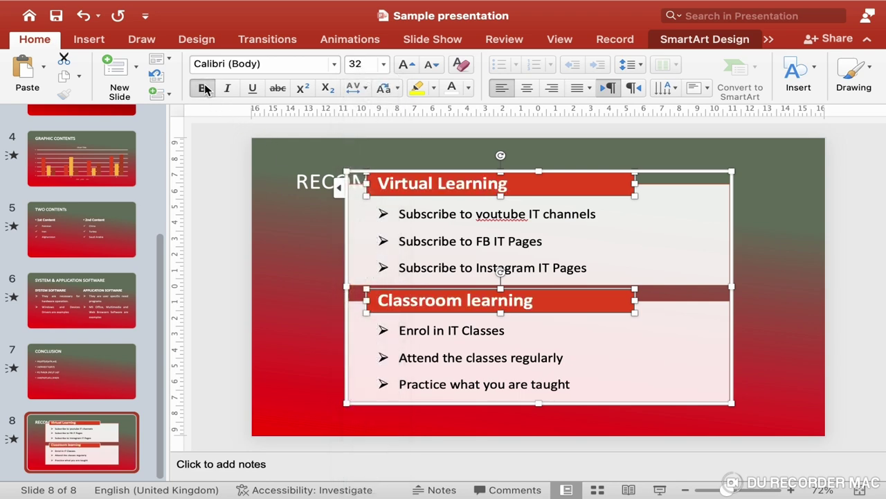
click(539, 172)
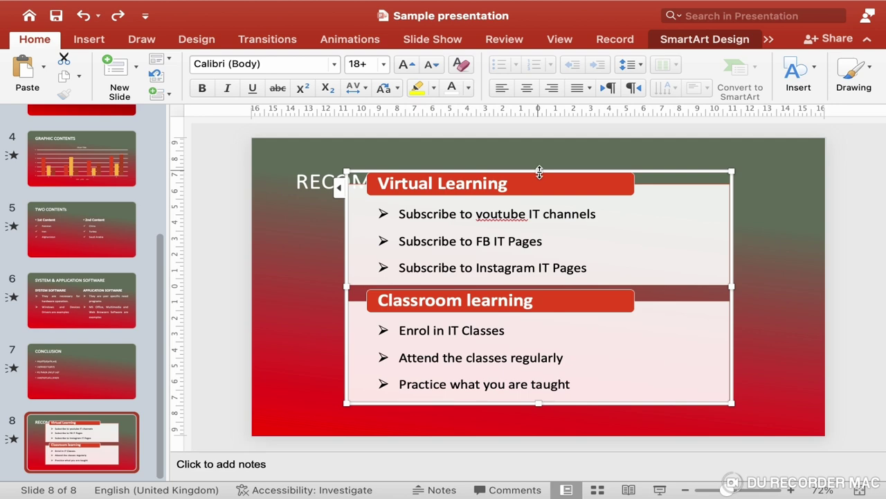
Move the SmartArt's top below the title and stretch it toward the slide's left, right and bottom edges
drag(540, 173, 592, 201)
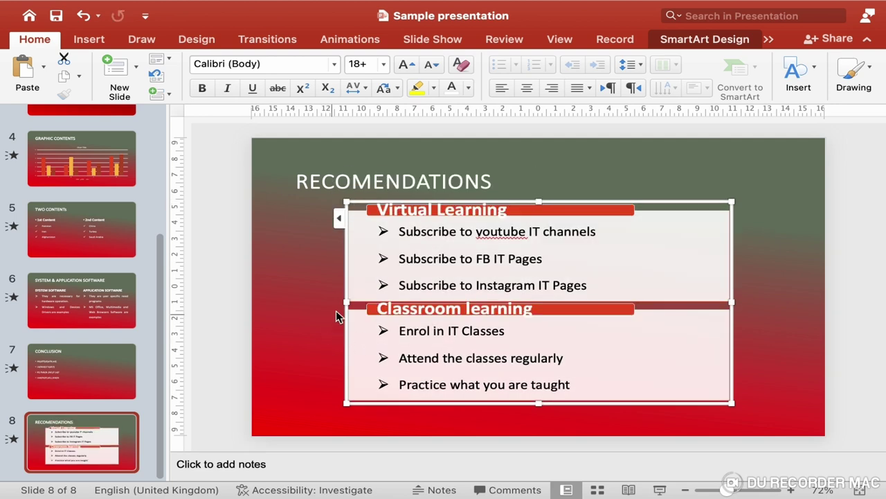
drag(345, 303, 252, 302)
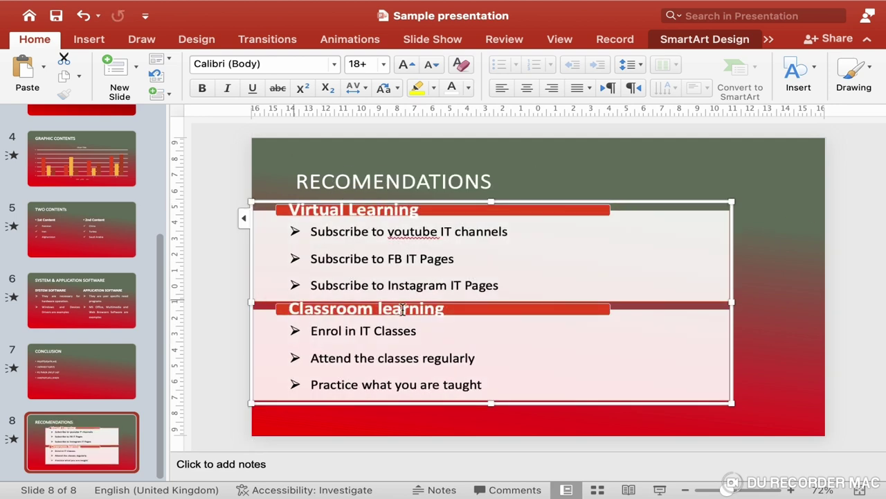
drag(732, 303, 827, 308)
drag(538, 403, 538, 437)
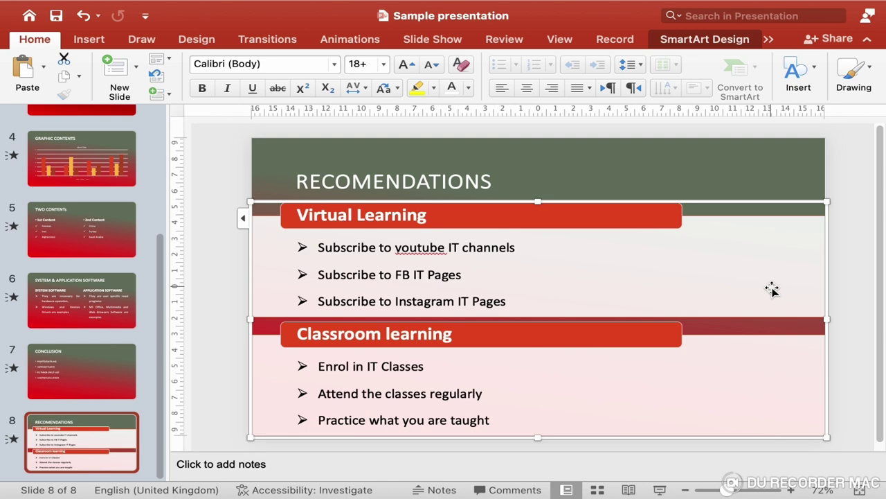
click(771, 288)
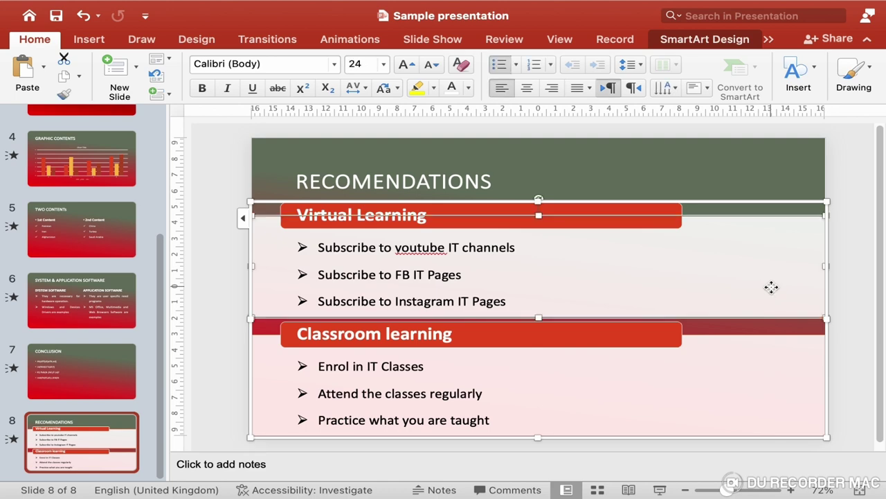
Select both Recommendations sections and set the SmartArt shape fill to No Fill
shift+click(757, 386)
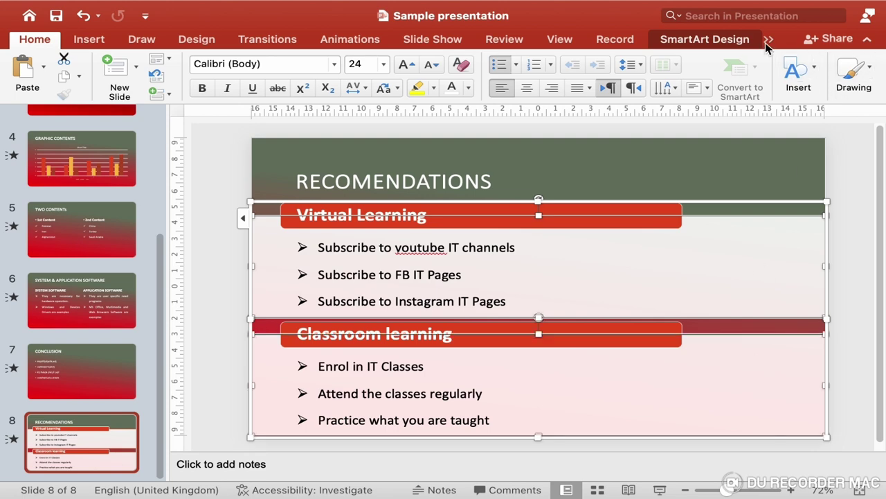
click(791, 59)
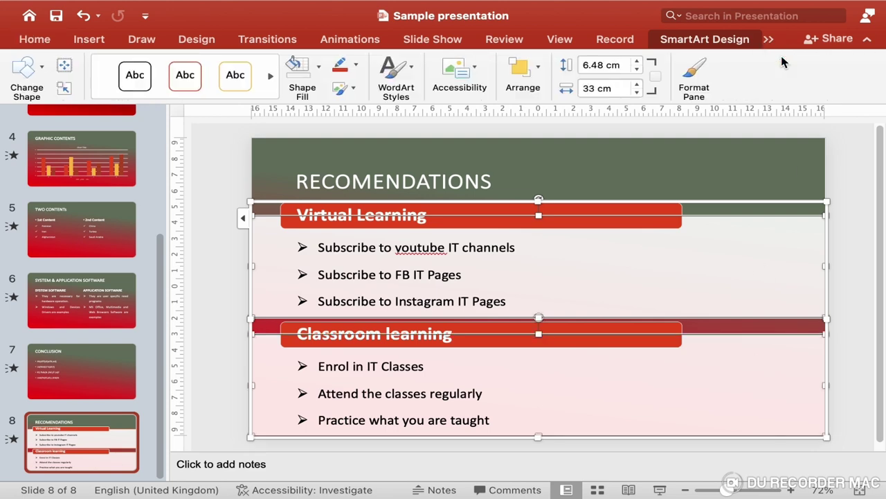
click(319, 74)
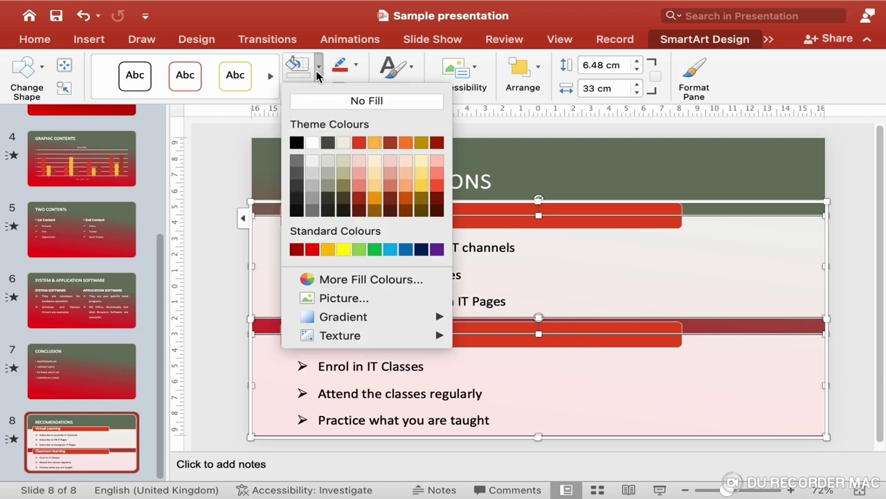
click(336, 100)
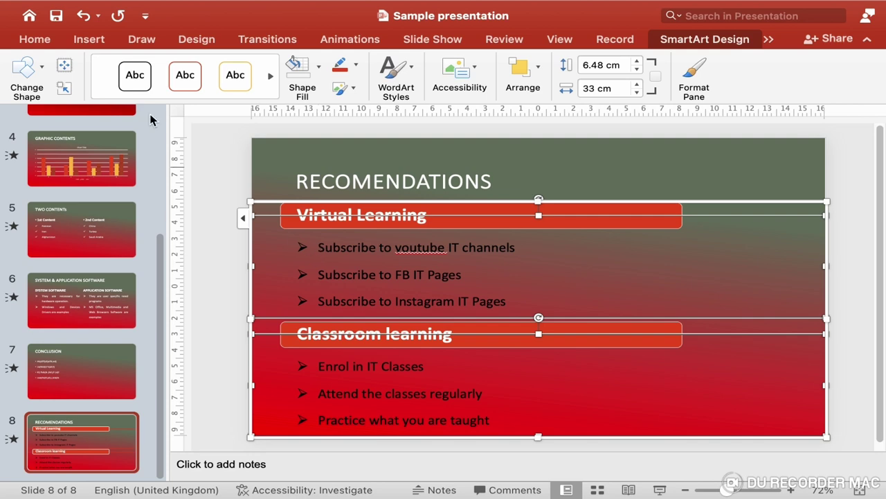
Change the Recommendations bullet text colour to white and review it in the Text Pane
click(33, 40)
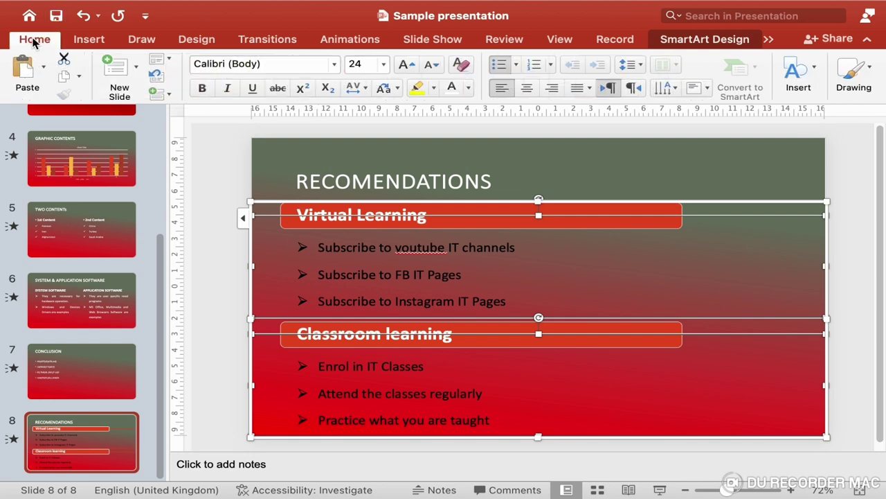
click(470, 95)
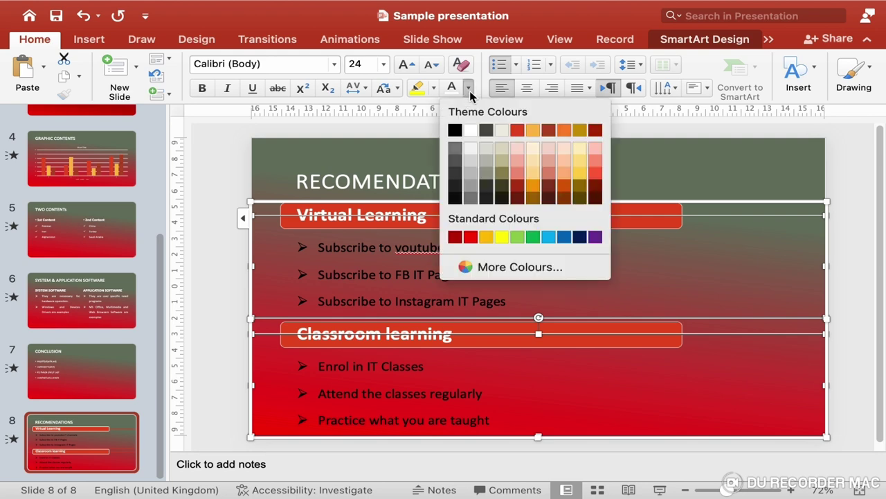
click(471, 138)
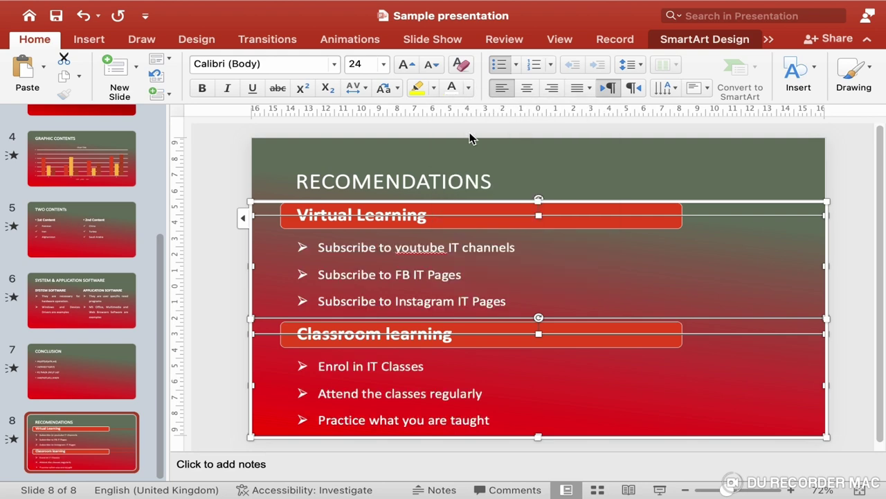
click(844, 277)
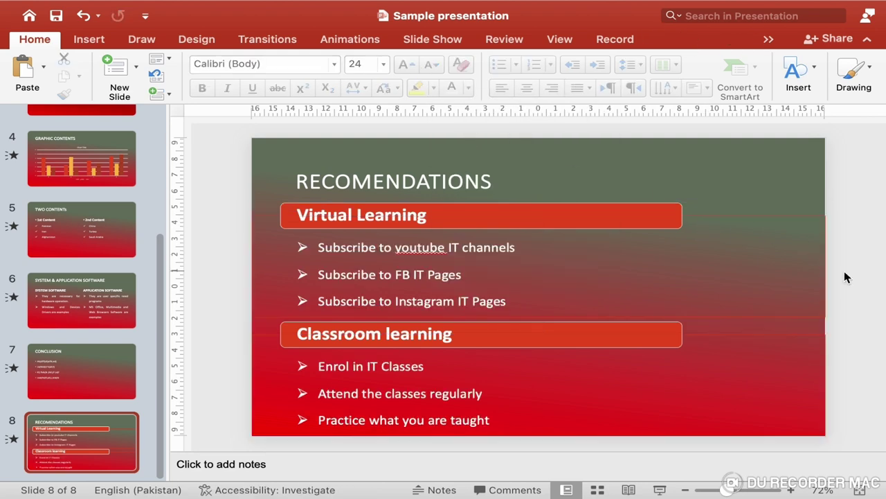
click(670, 291)
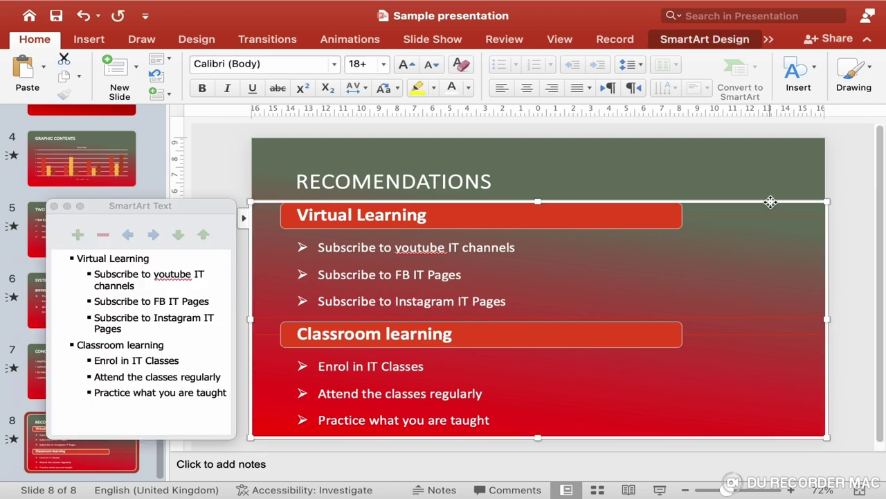
click(54, 206)
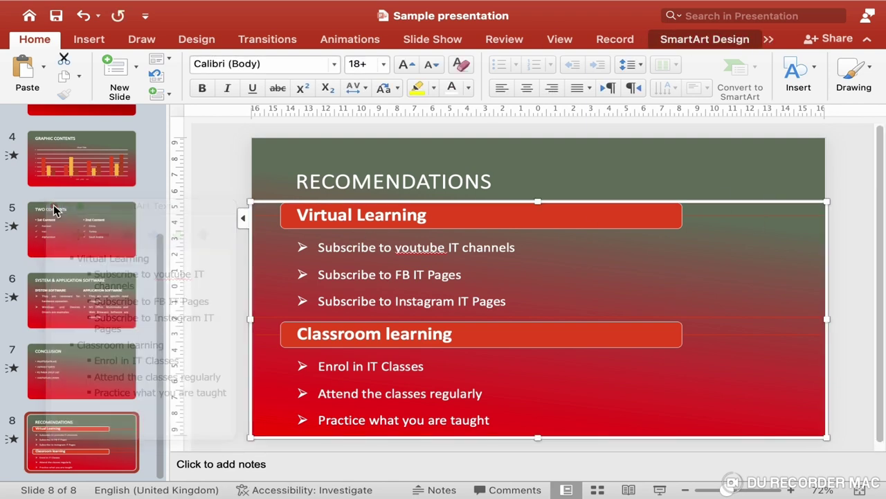
click(710, 41)
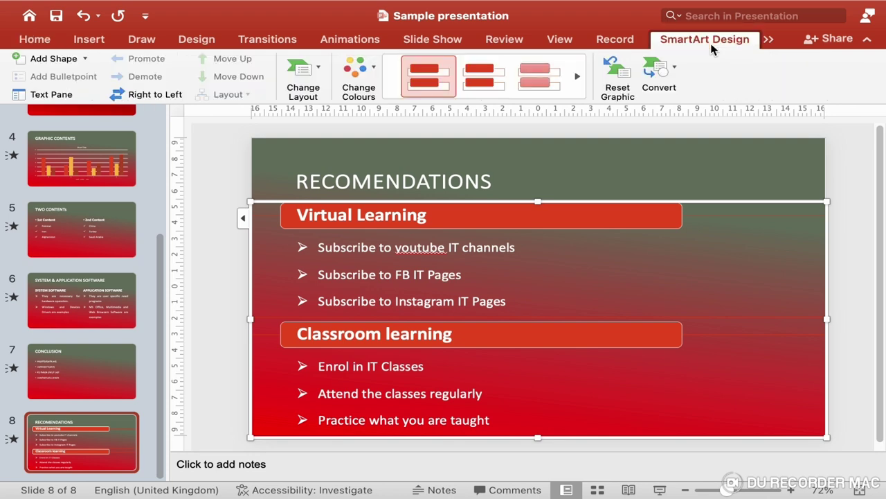
Apply the Square Accent List layout to the Recommendations SmartArt and select slide 8
click(313, 92)
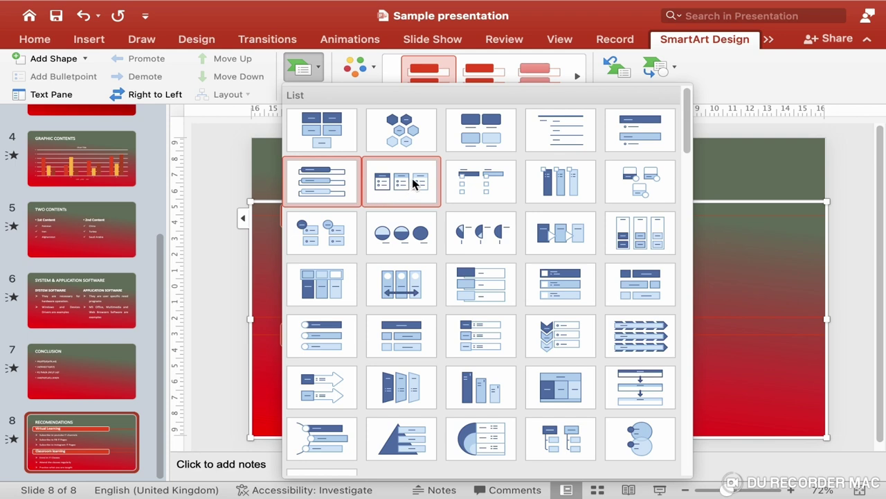
click(487, 187)
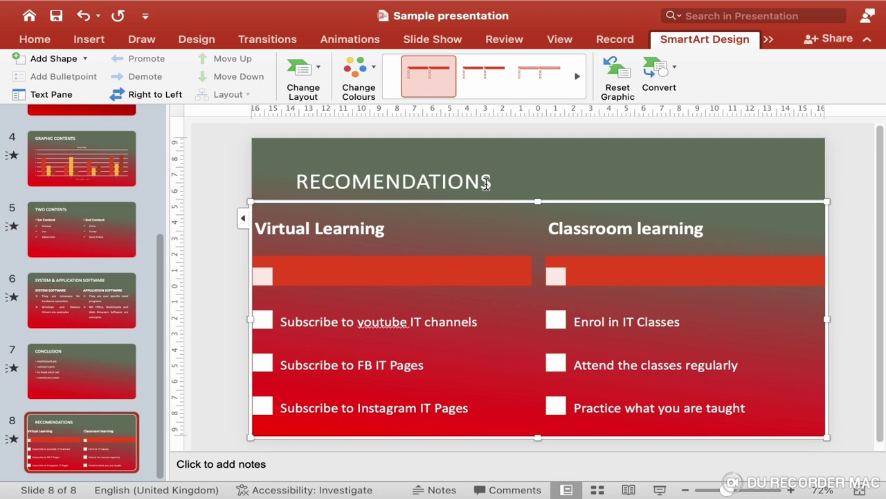
click(853, 346)
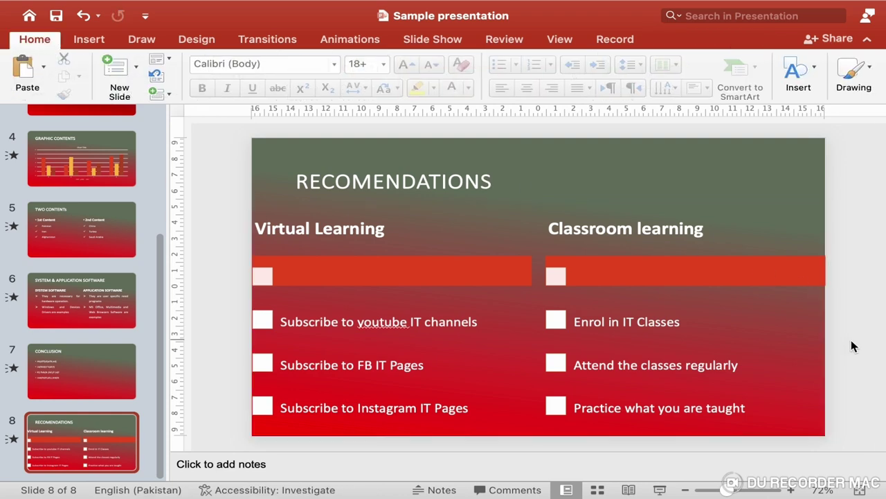
click(87, 453)
Insert a Blank slide after TWO CONTENTs, undoing an accidental duplicate of that slide
click(115, 257)
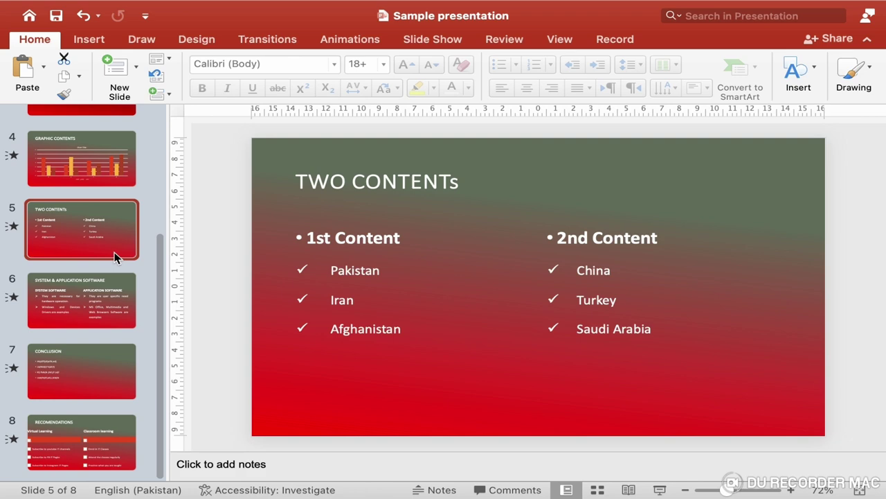
right_click(115, 257)
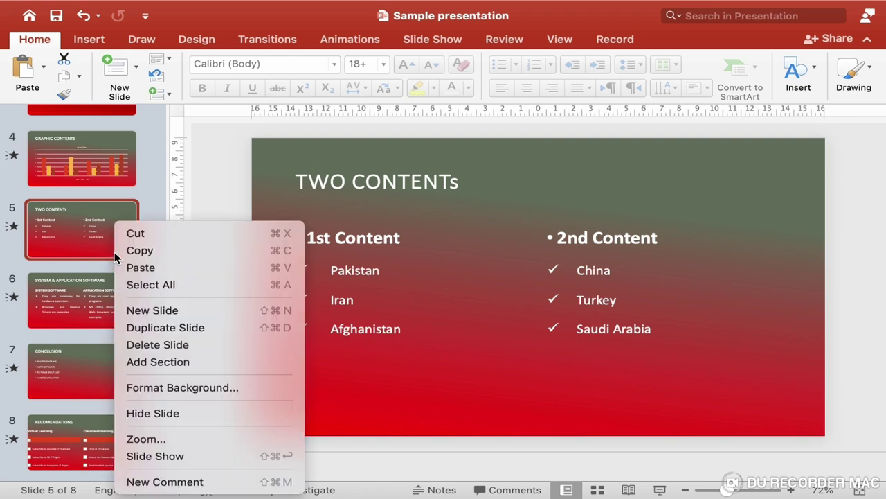
click(205, 329)
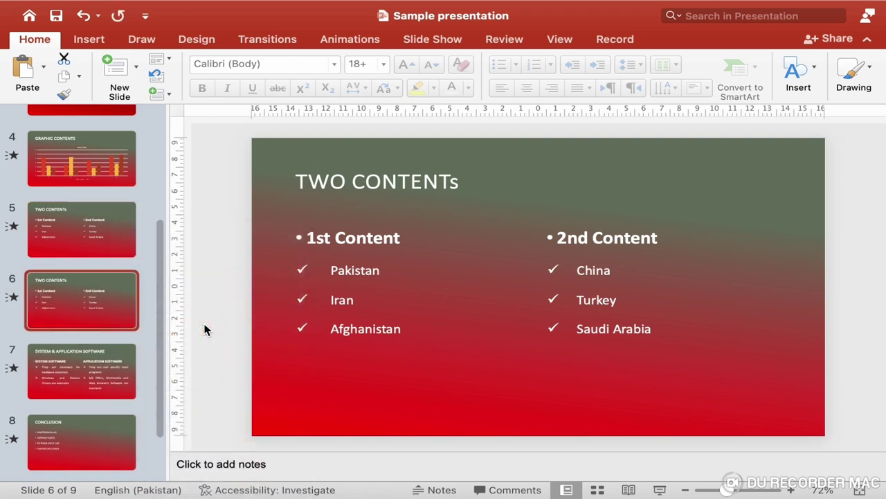
key(super+z)
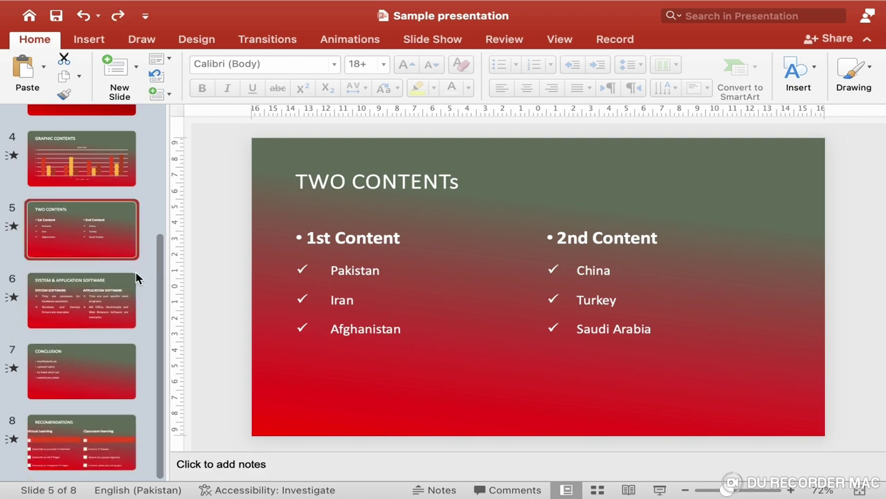
click(137, 69)
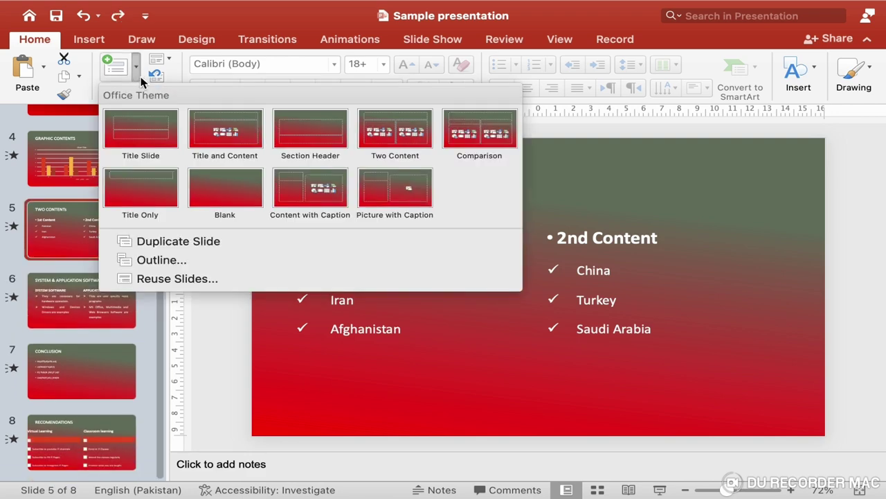
click(229, 184)
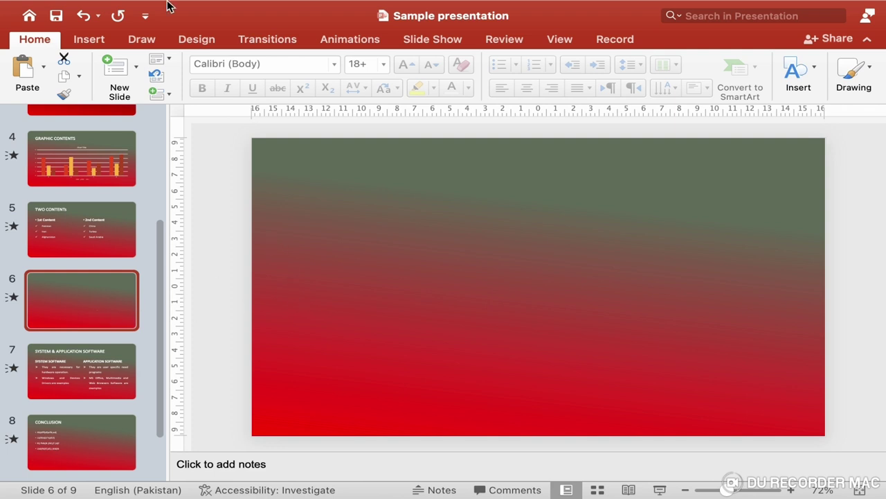
Insert an Organisation Chart SmartArt from the Hierarchy category onto slide 6
click(97, 44)
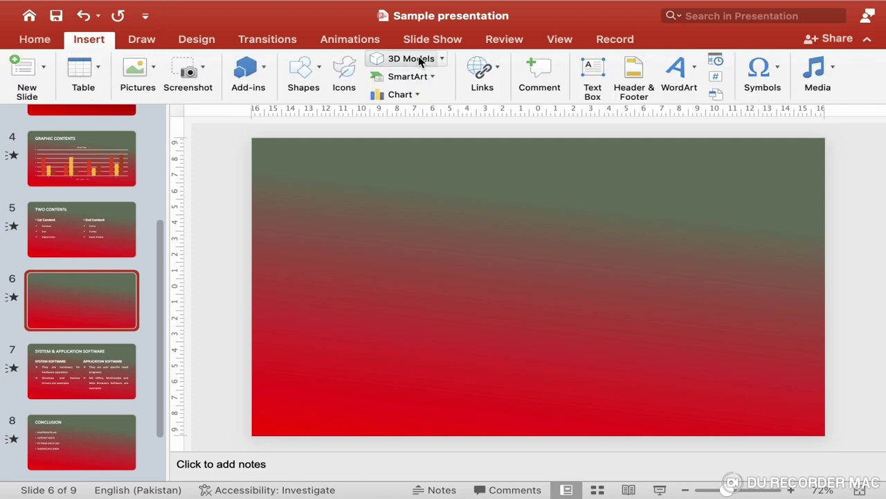
click(427, 78)
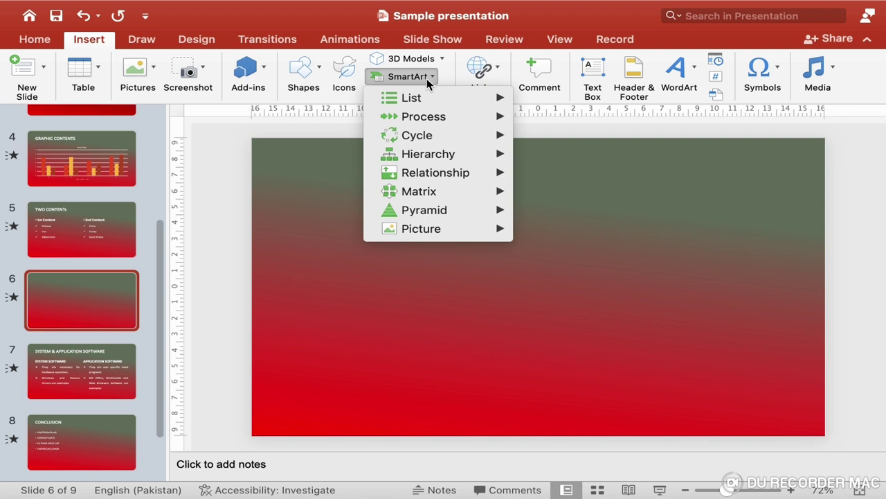
mouse_move(446, 155)
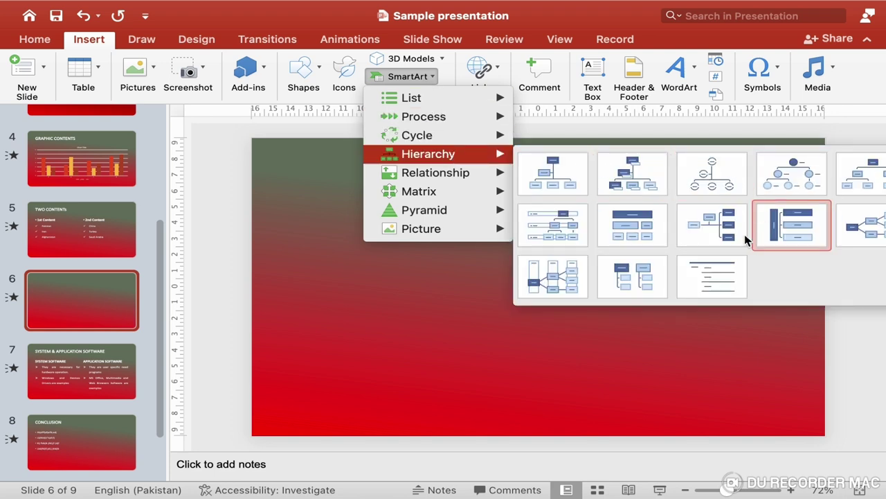
click(565, 195)
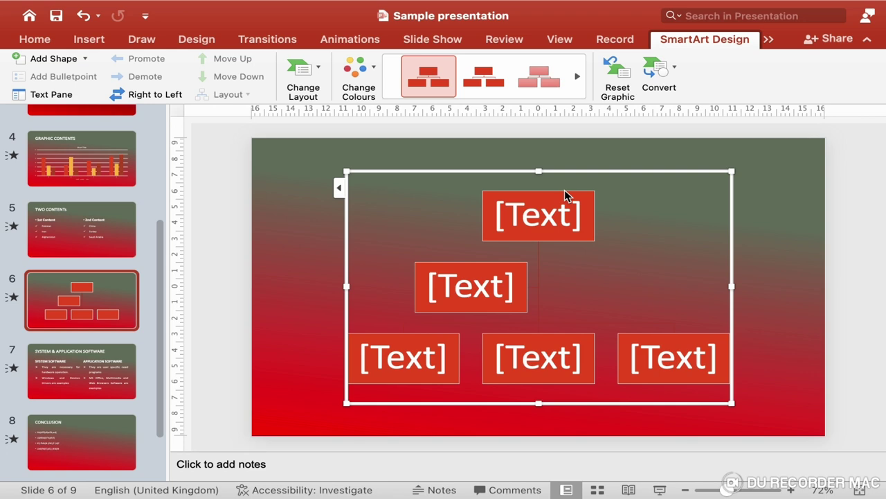
In the Text Pane, enter 'Secretary' and 'Additional Secretary' for the top two boxes
click(339, 188)
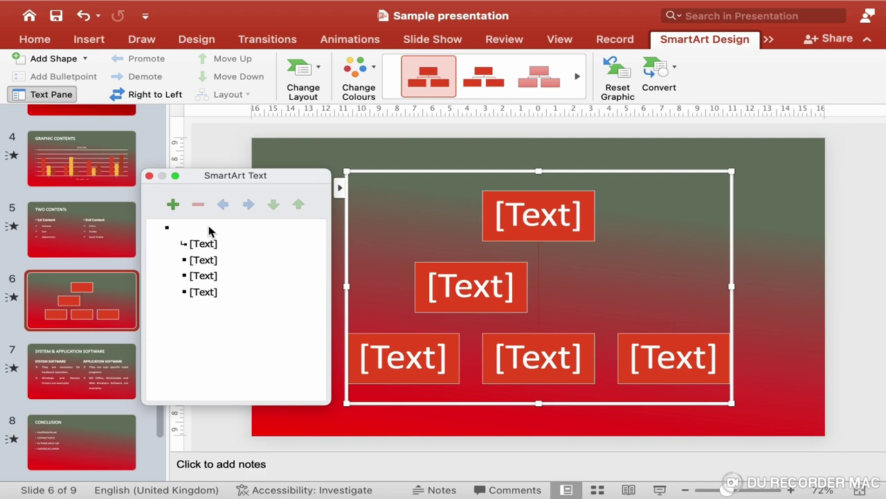
text(Secre)
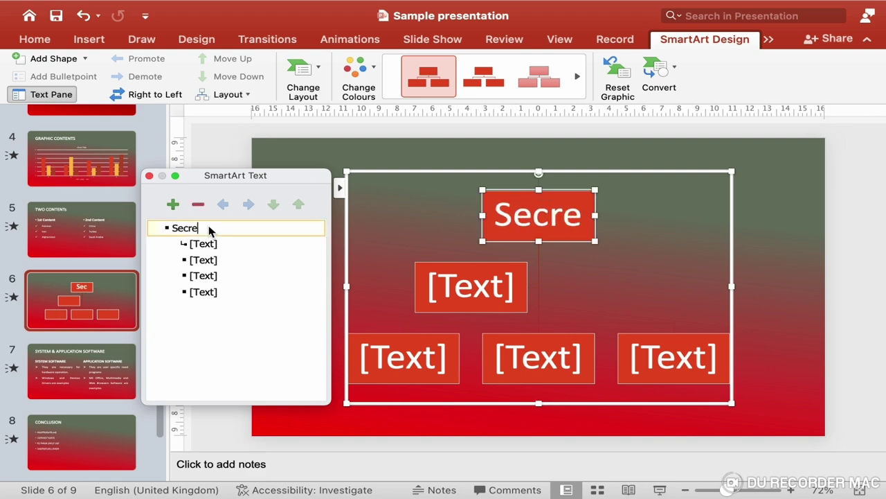
text(tasry)
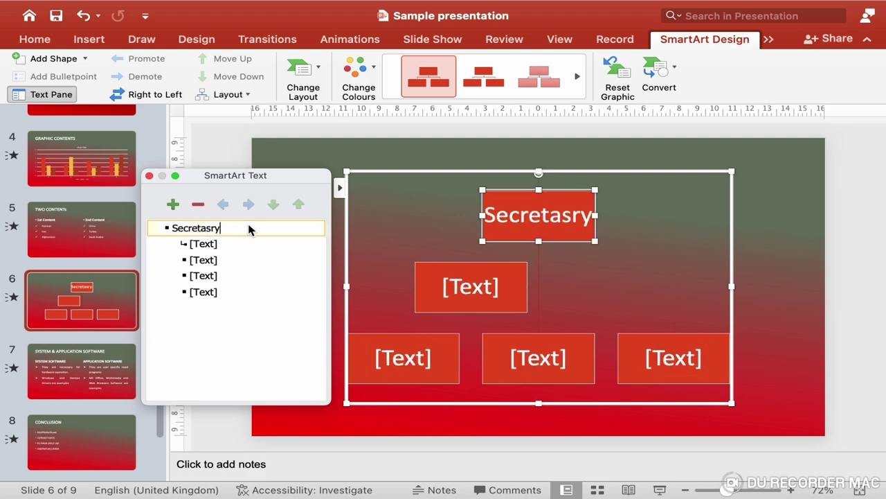
key(BackSpace)
key(BackSpace)
key(BackSpace)
text(ry)
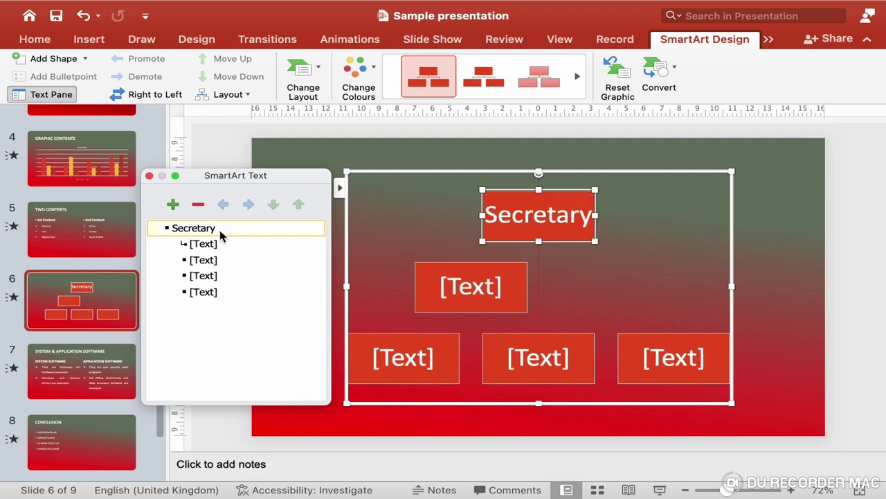
click(206, 246)
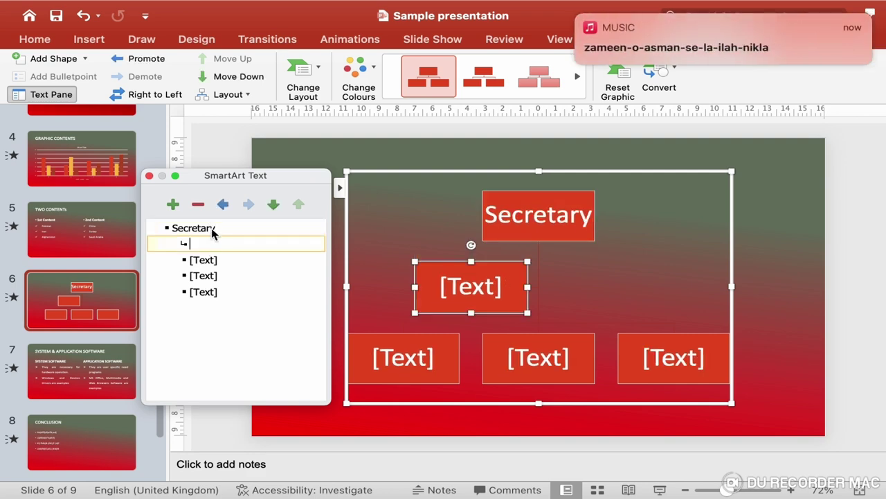
click(577, 17)
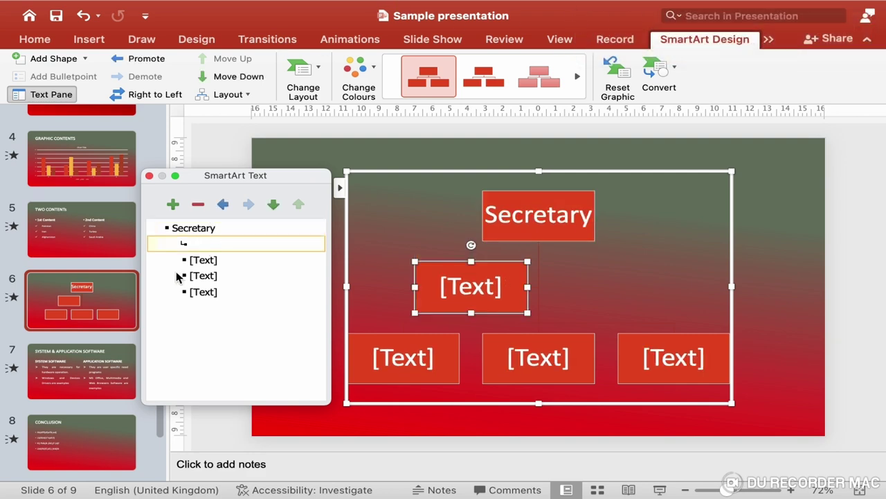
text(Addition)
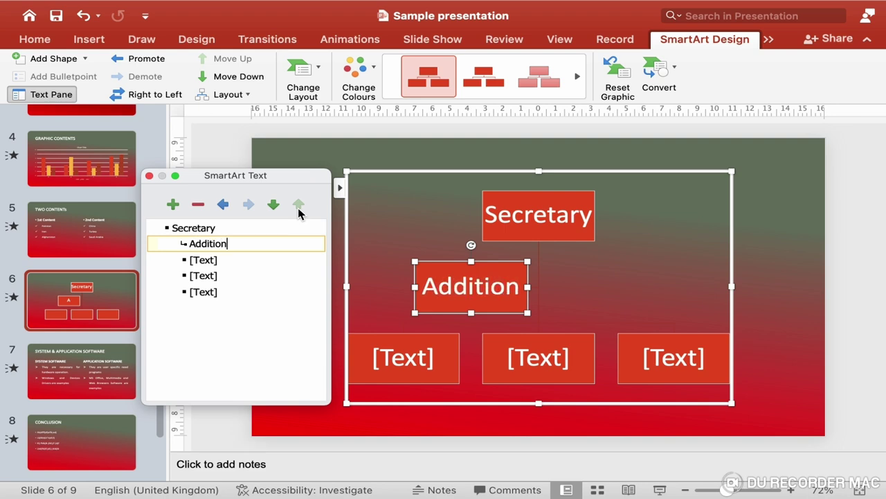
text(al Secretary)
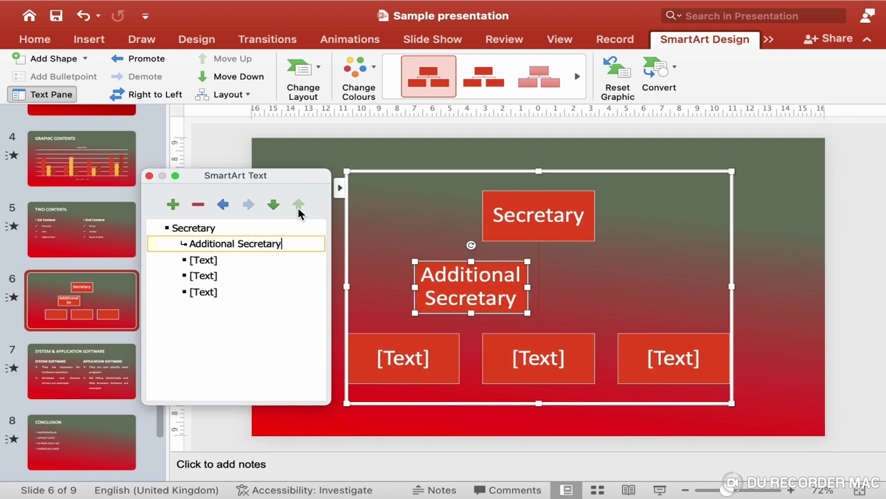
Name the next boxes 'Deputy Secretary-I' and 'Deputy Secretary-II', deleting the leftover empty box
click(219, 261)
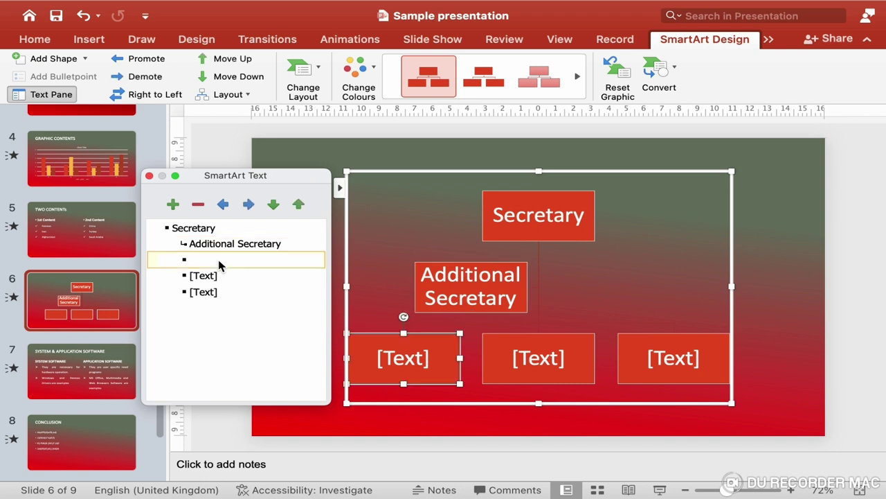
text(Deput)
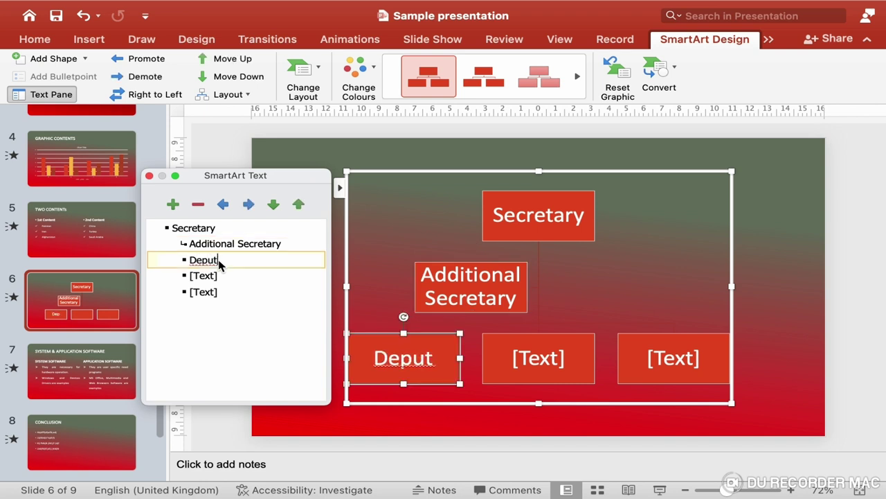
text(y Secr)
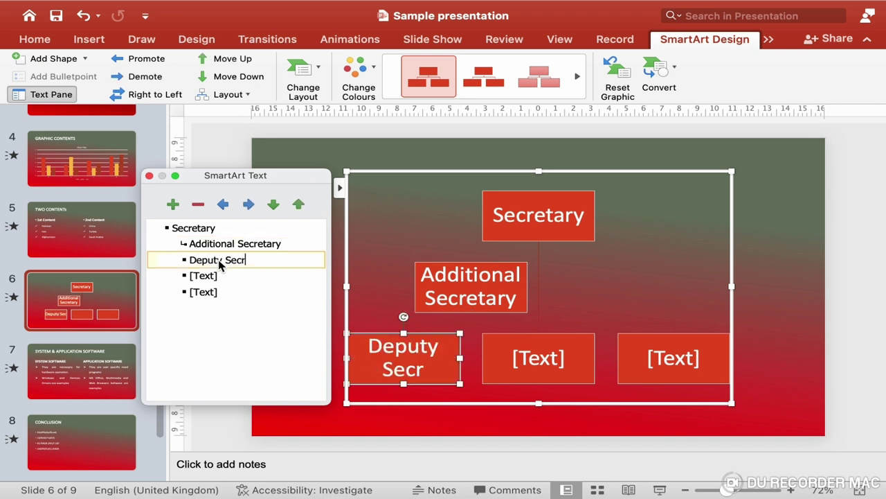
text(etary-I)
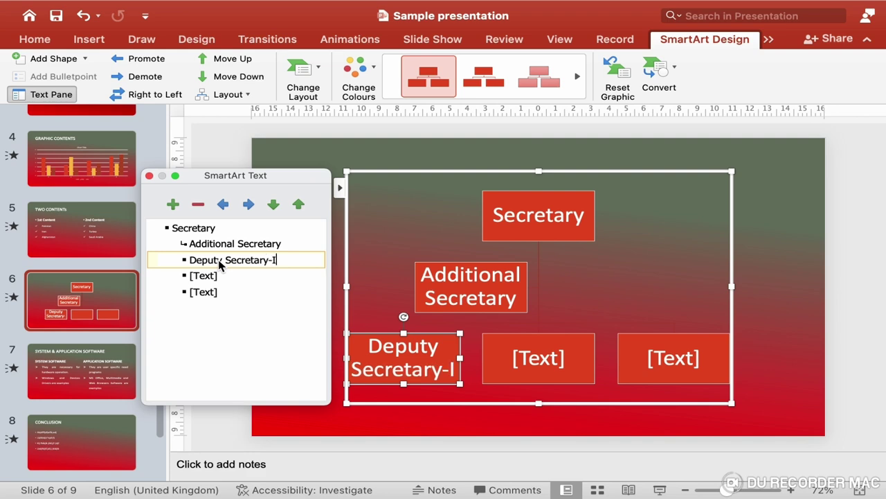
click(206, 277)
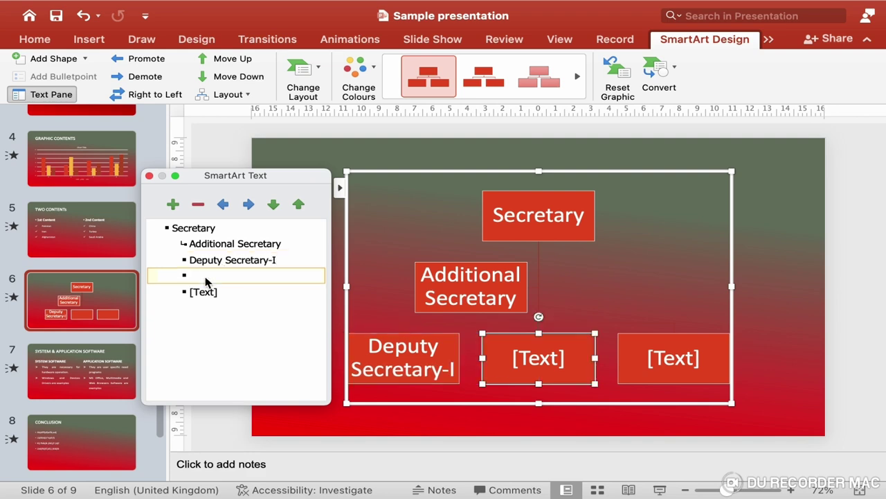
text(S)
key(BackSpace)
text(Deputy)
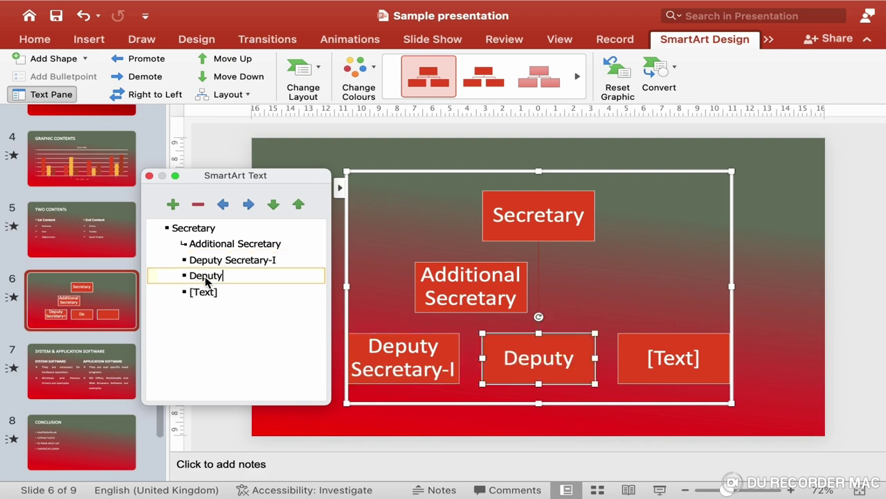
text( Secretary)
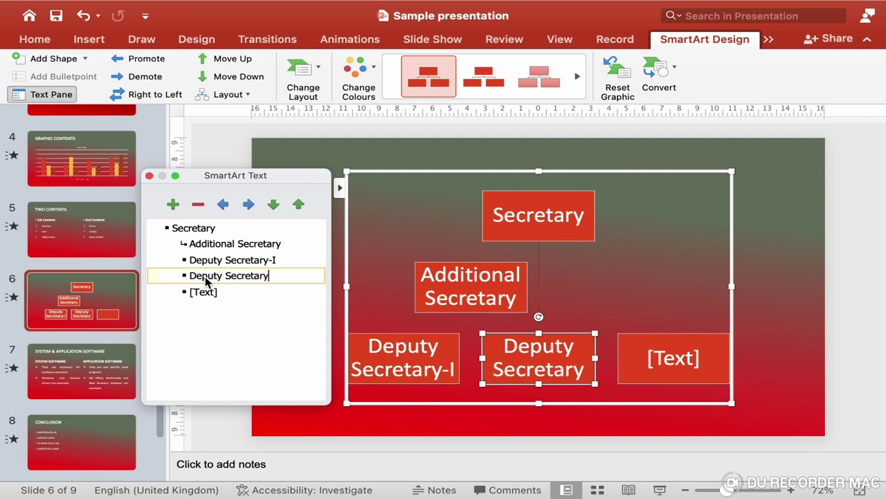
text(-II)
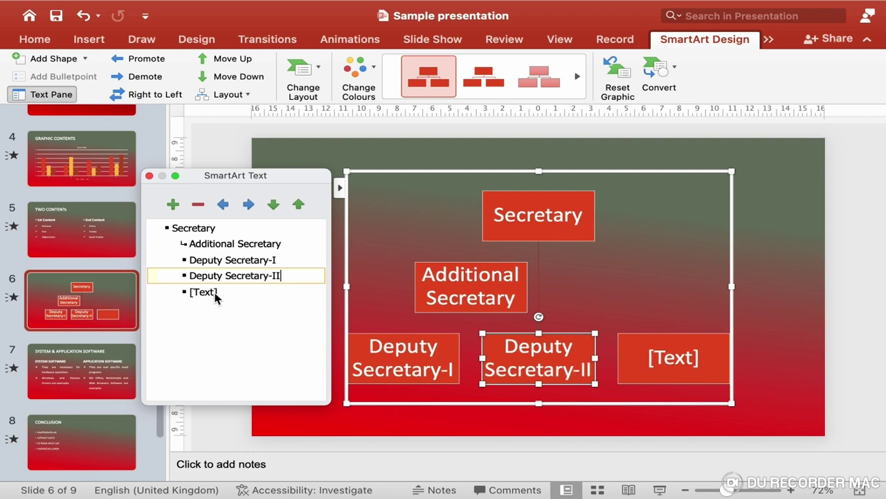
click(214, 294)
key(BackSpace)
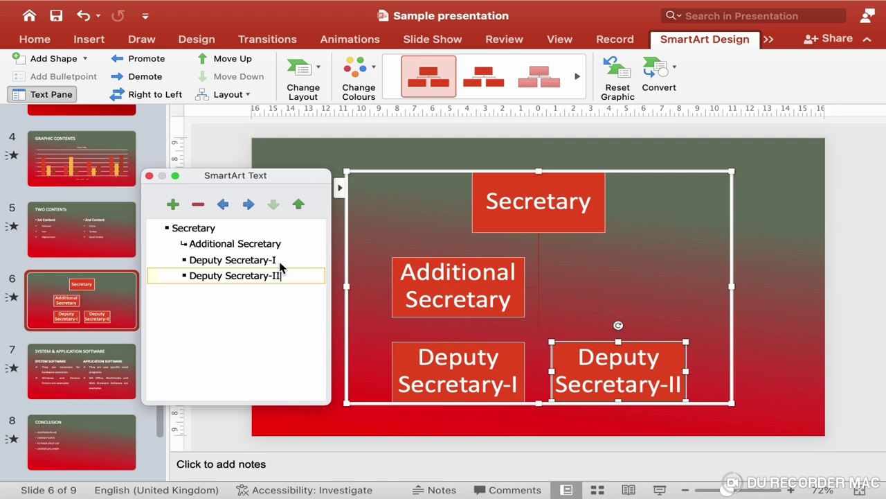
Add 'Section Officer-I' and 'Section Officer-II' as subordinates of Deputy Secretary-I
click(279, 261)
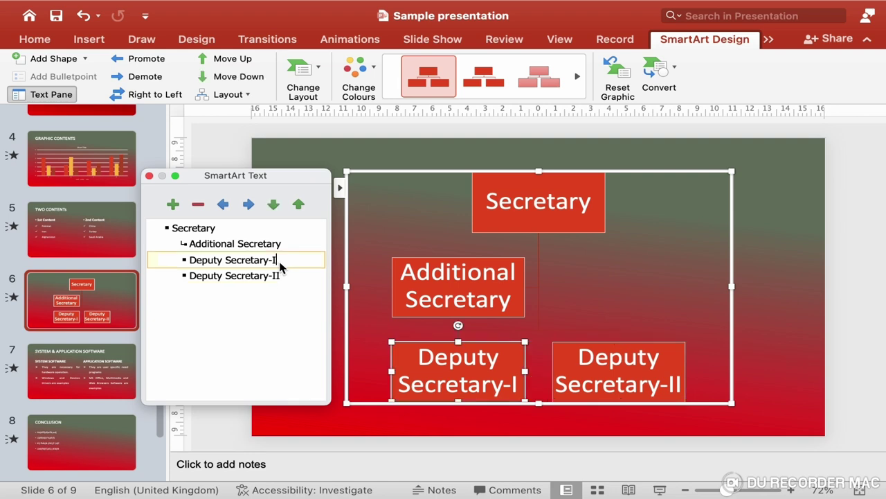
key(Return)
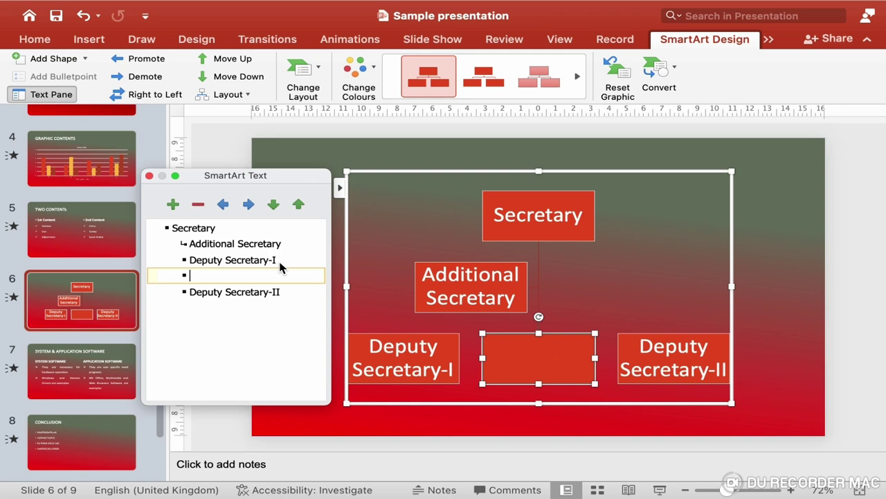
key(Tab)
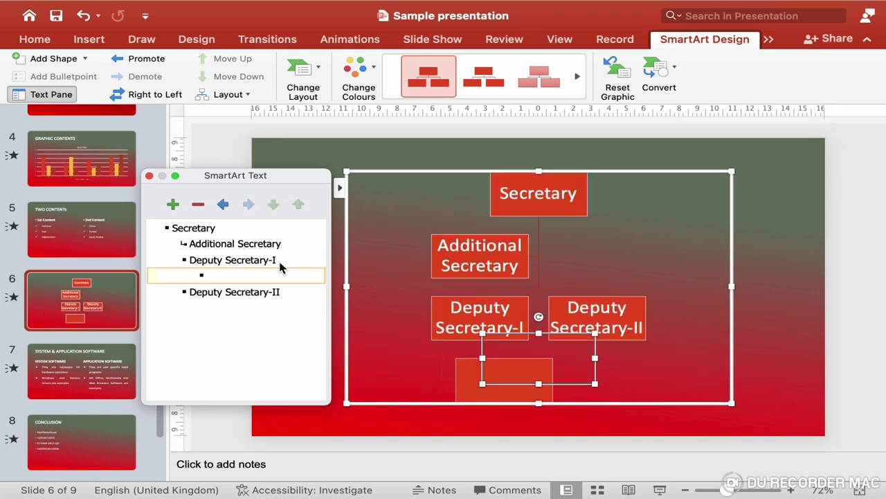
text(Se)
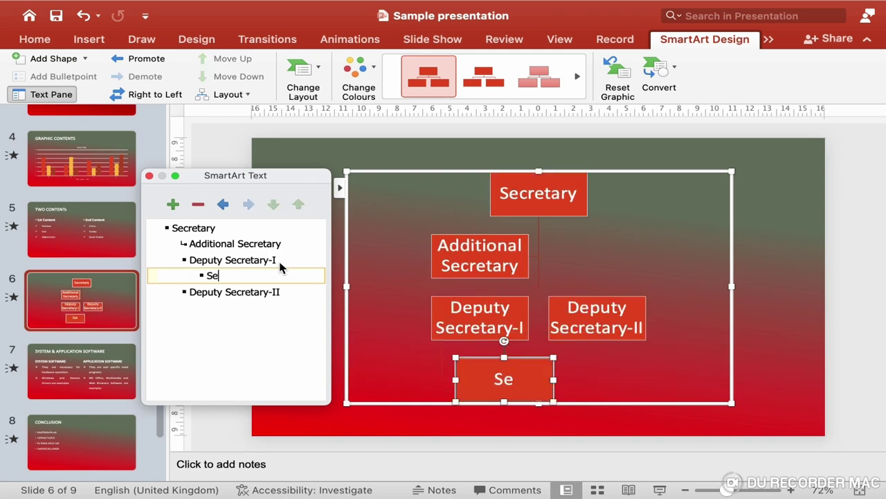
text(ction Offic)
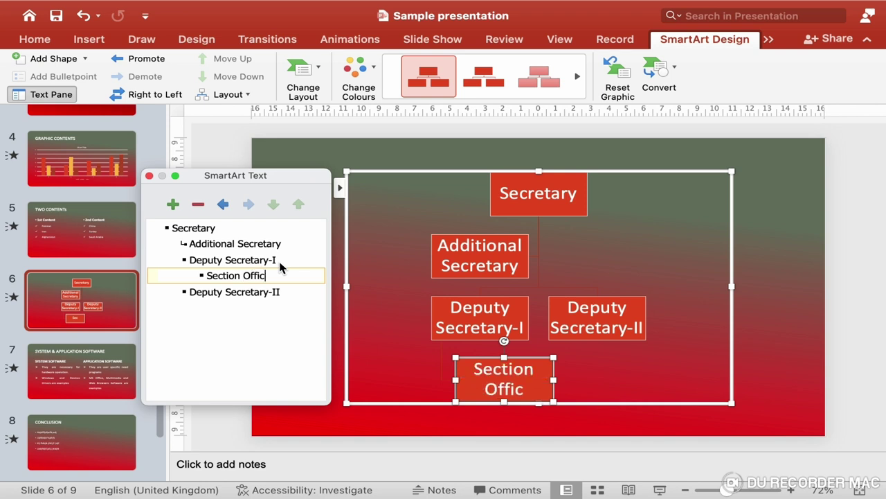
text(er-I)
key(Return)
text(Se)
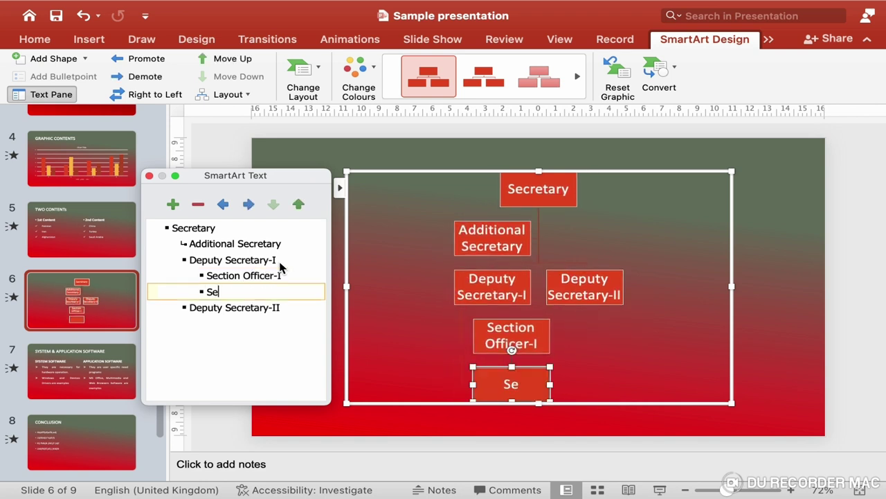
text(ction Offic)
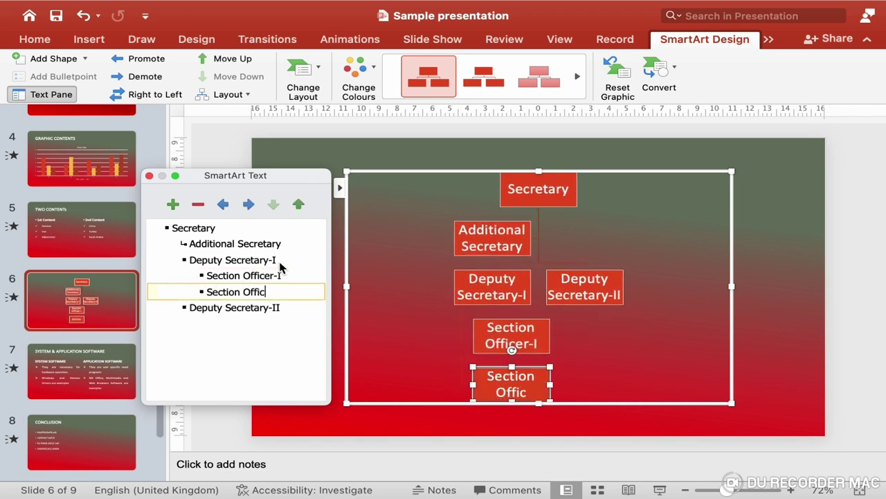
text(er-II)
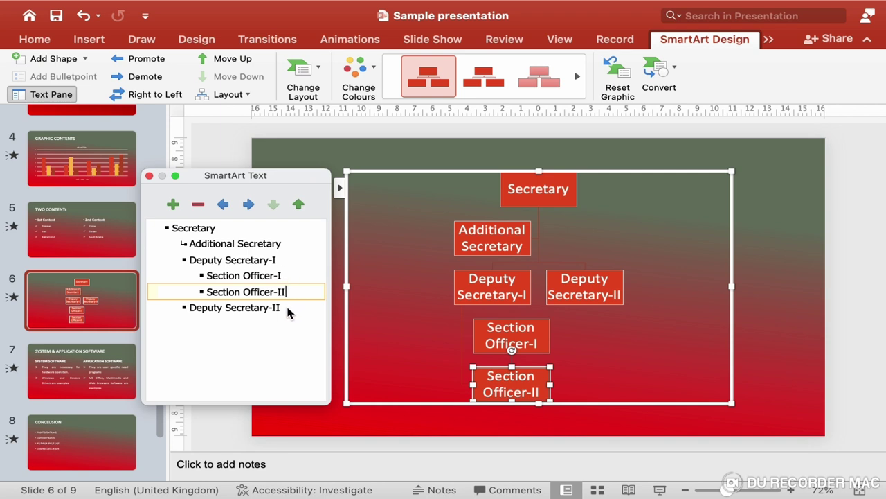
Add 'Section Officer-III' and 'Section Officer-IV' under Deputy Secretary-II and close the Text Pane
click(287, 309)
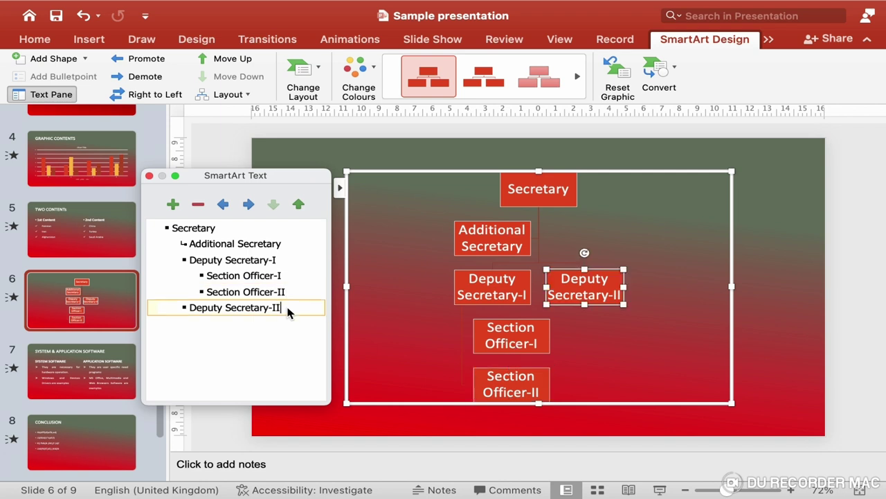
key(Return)
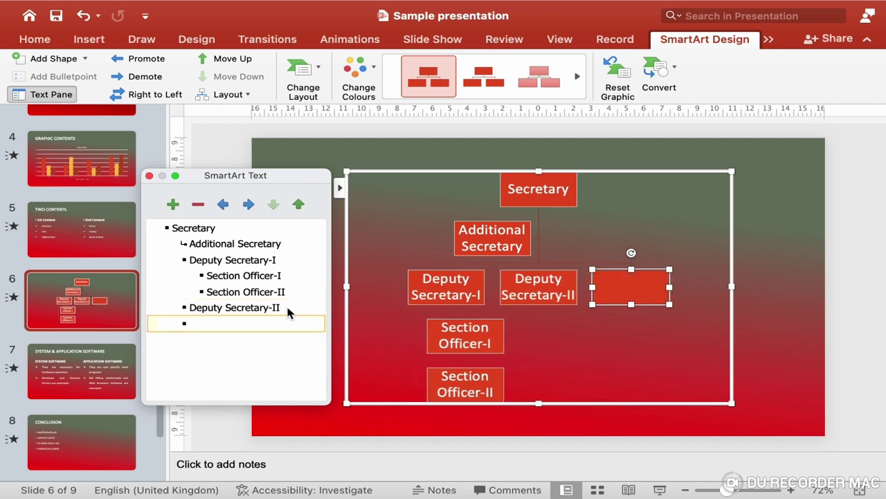
key(Tab)
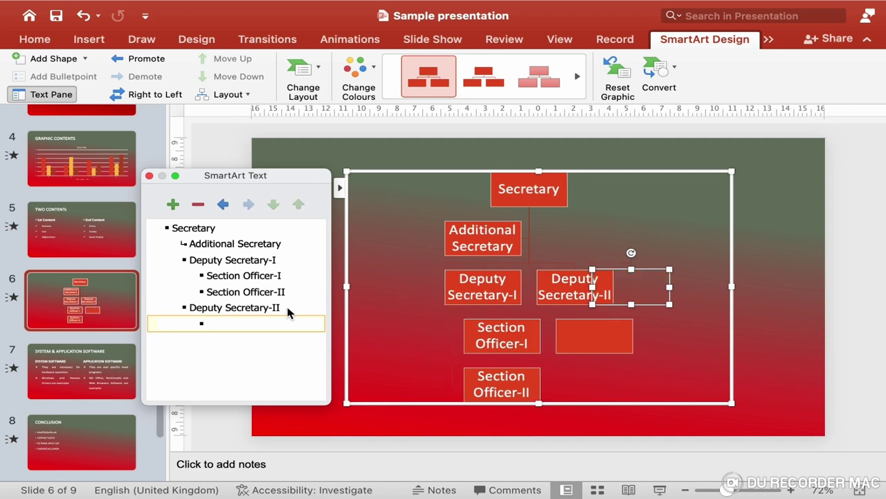
text(Section )
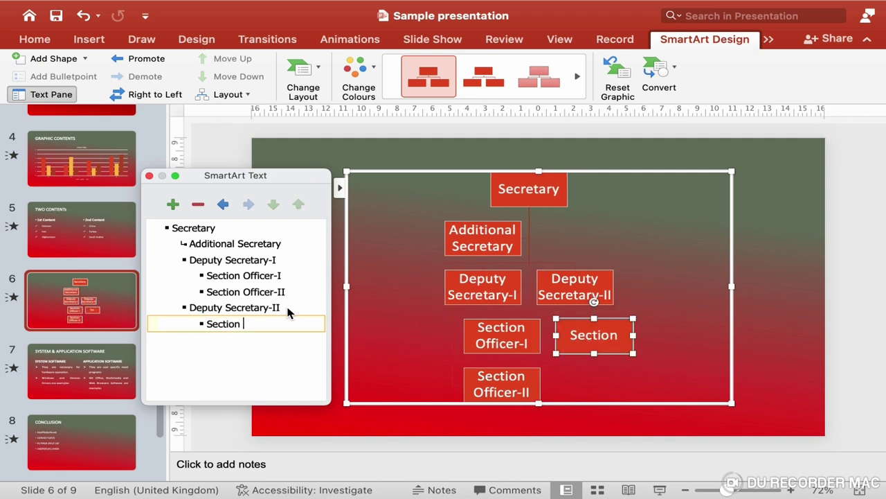
text(Officer-I)
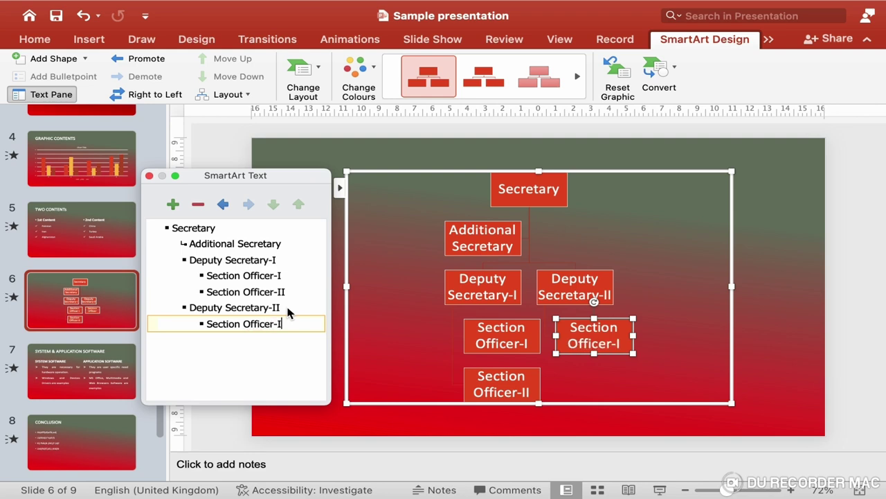
text(II)
key(Return)
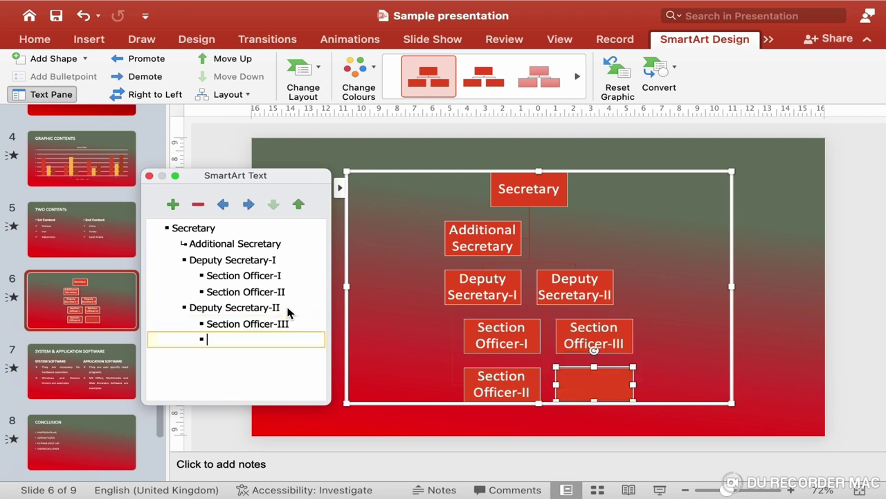
text(Section O)
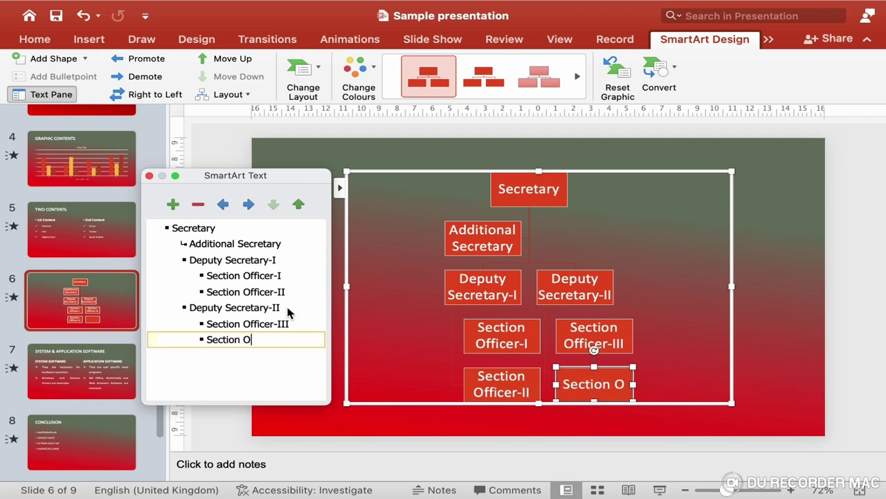
text(fficer-I)
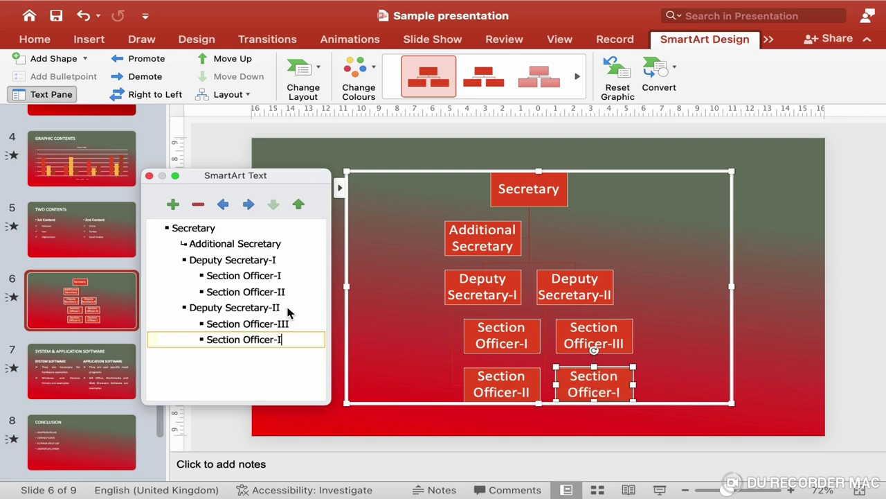
text(V)
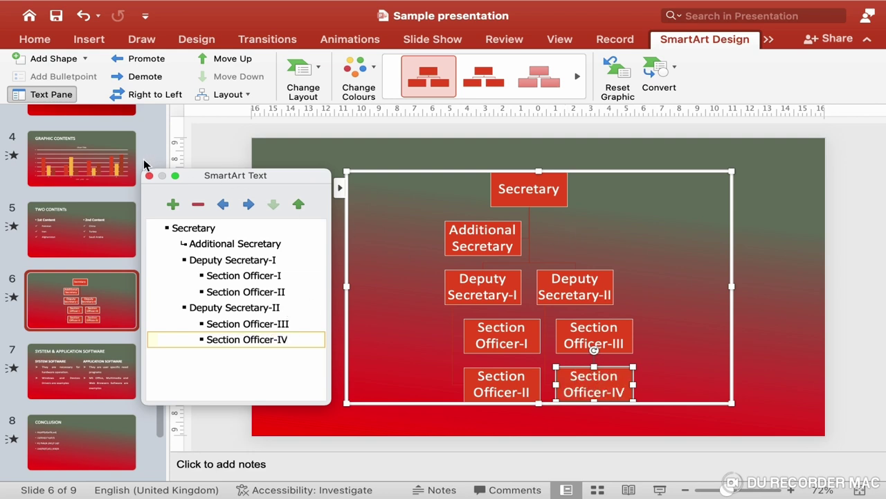
click(150, 176)
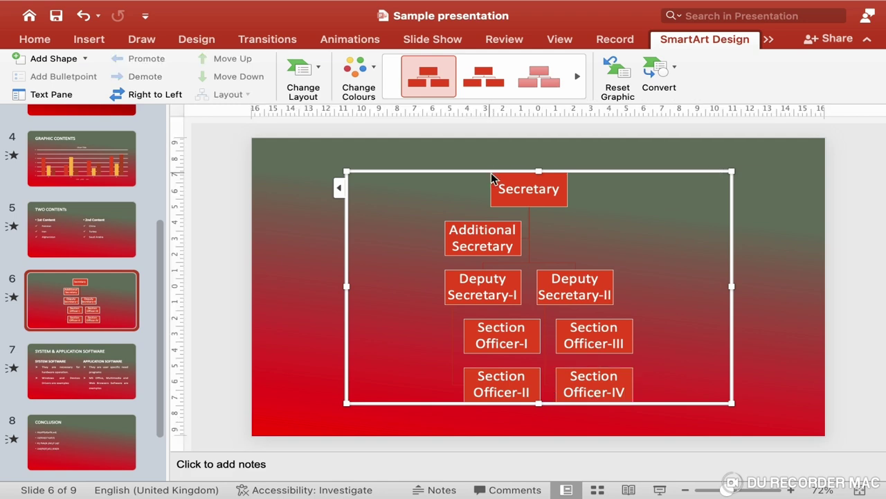
Try several hierarchy layouts, settling on the horizontal bracket-style Hierarchy layout
click(312, 98)
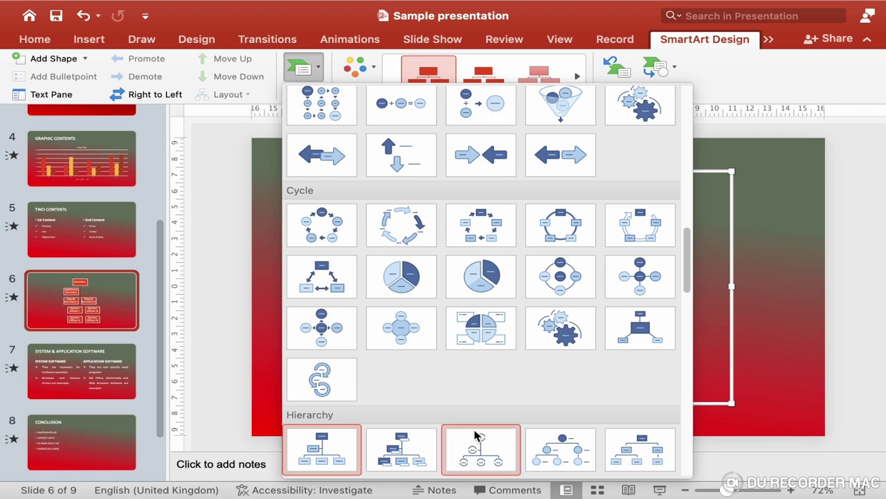
scroll(475, 431, down, 5)
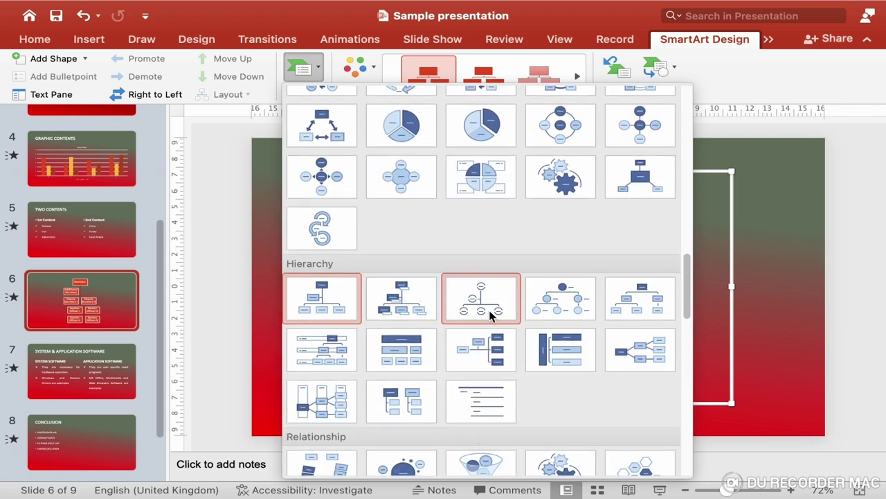
click(423, 316)
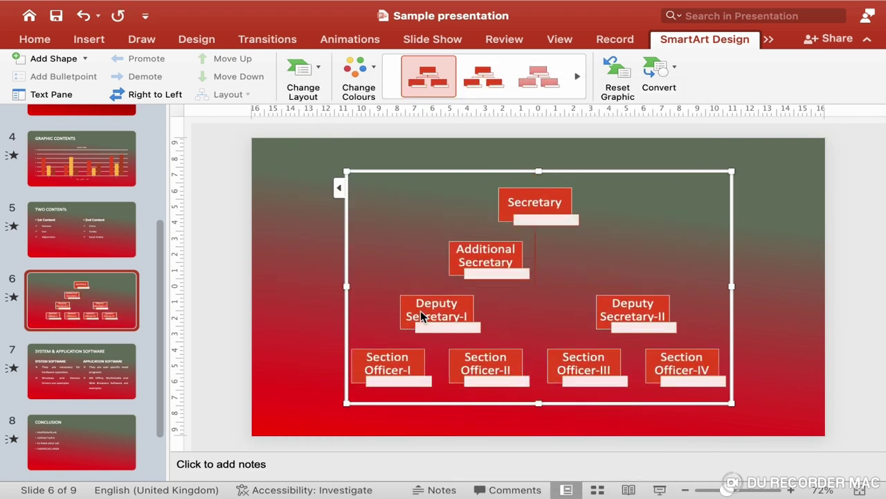
click(318, 99)
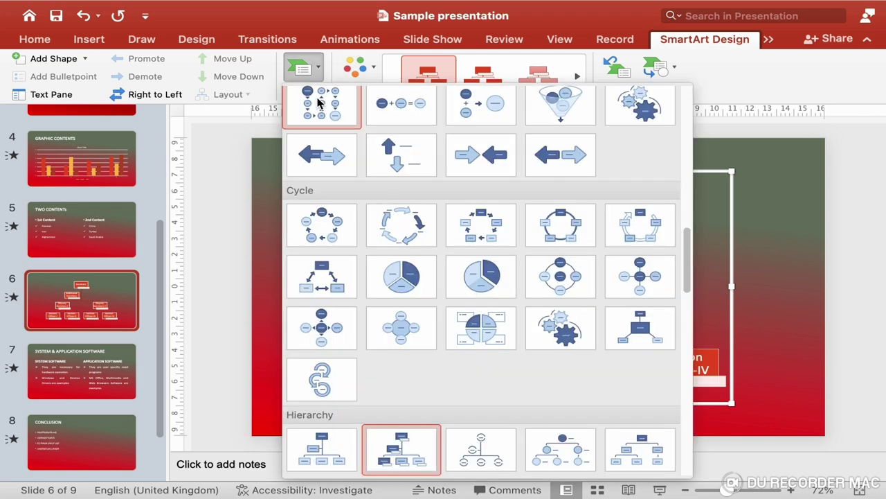
click(493, 438)
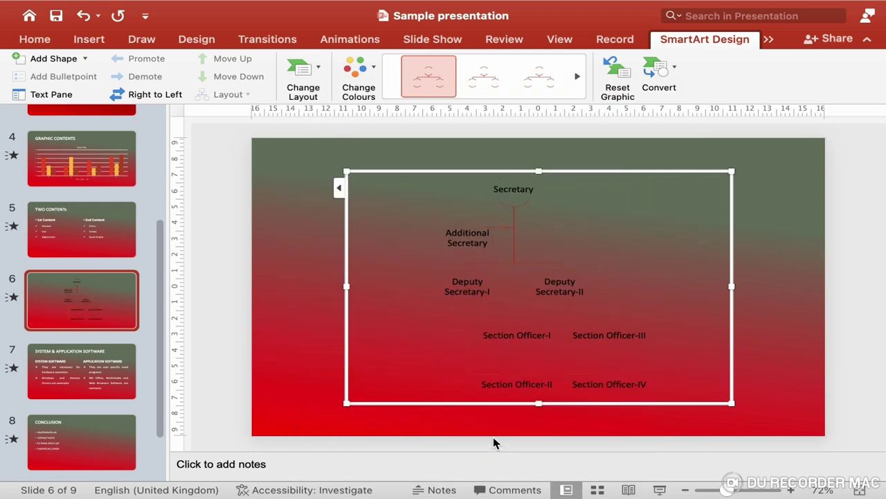
click(318, 101)
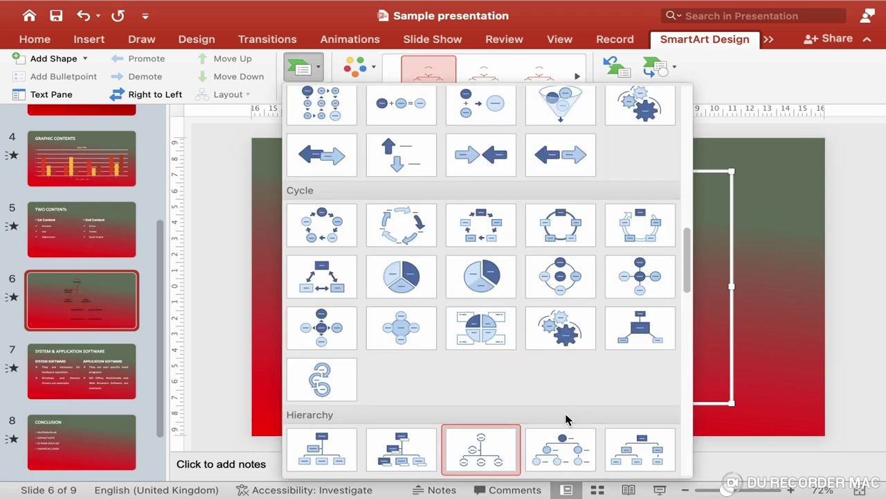
scroll(565, 419, down, 5)
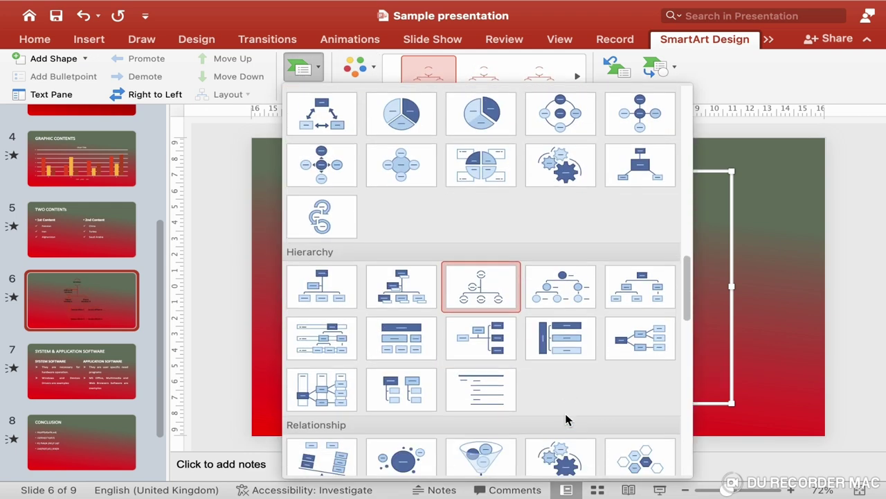
click(572, 338)
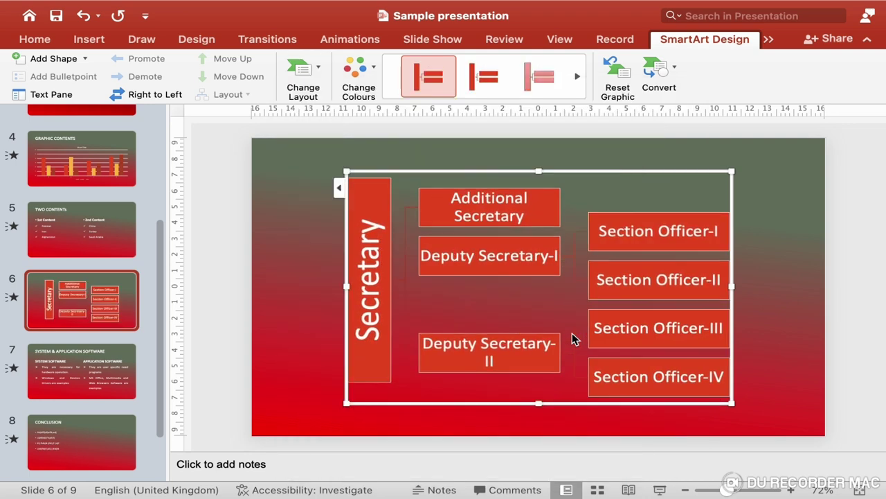
Set all the org chart text to 24 pt and bold
click(33, 44)
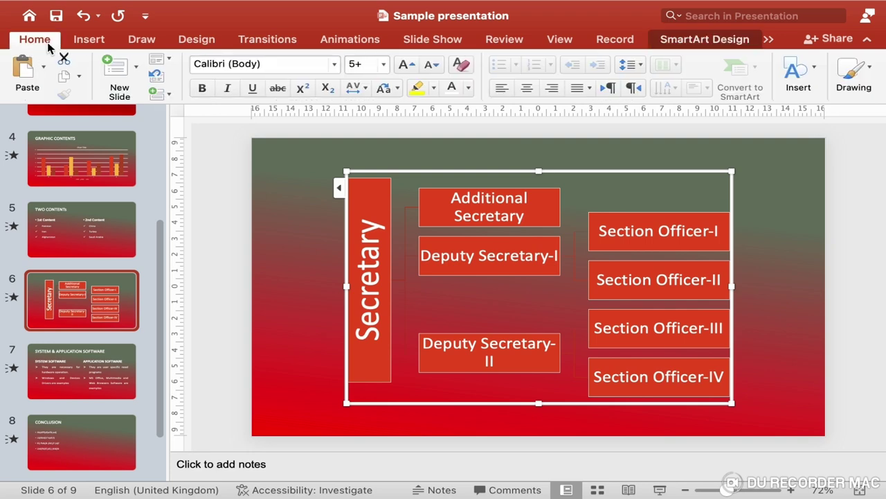
click(383, 65)
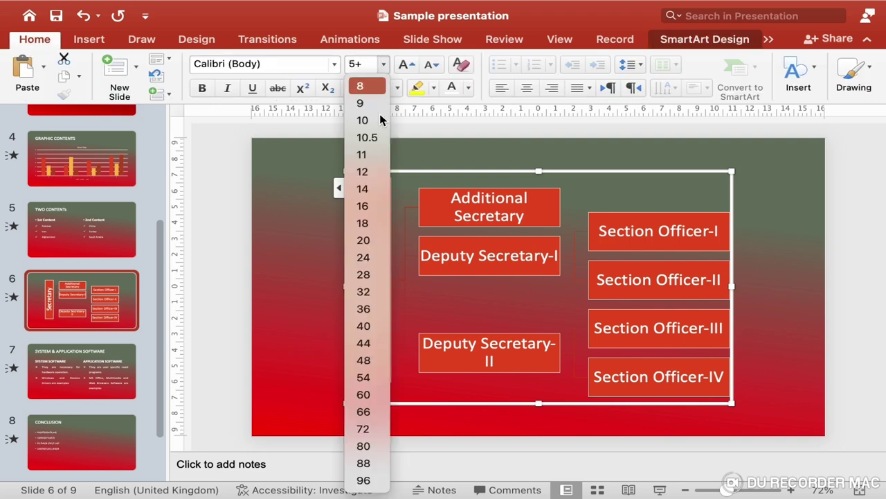
click(377, 257)
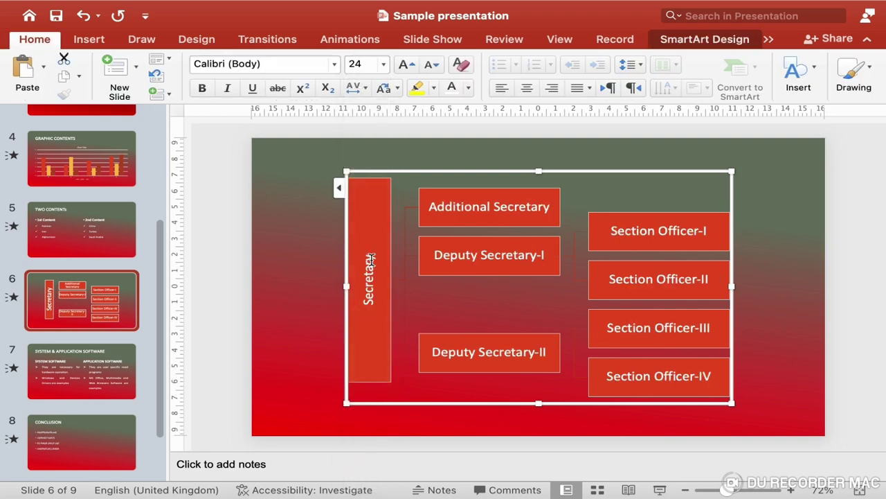
click(201, 94)
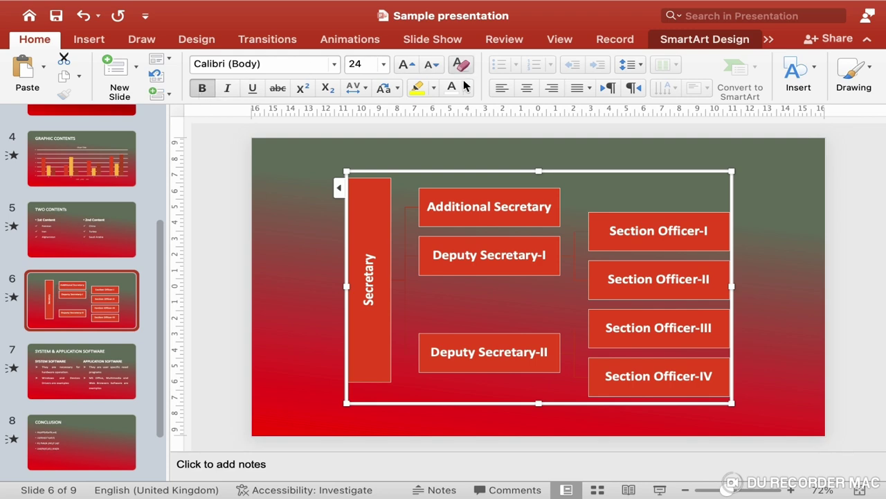
Apply the third Colourful scheme (orange and gold) to the Secretary hierarchy
click(707, 39)
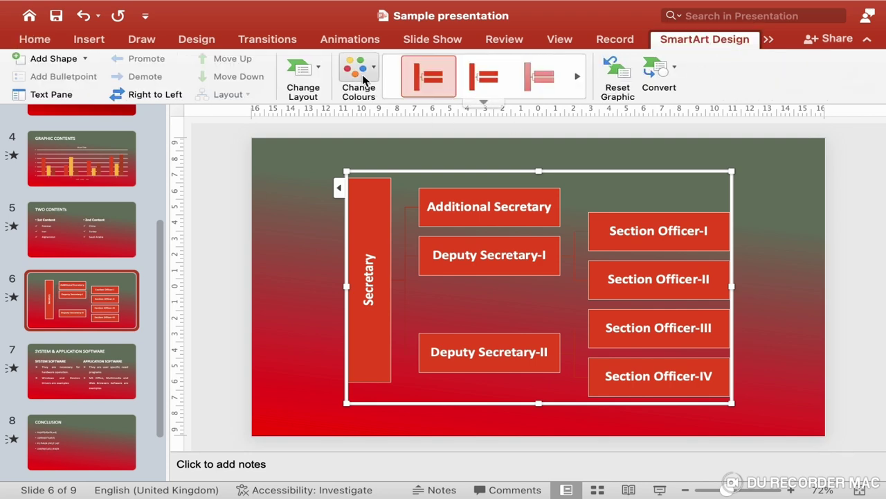
click(364, 86)
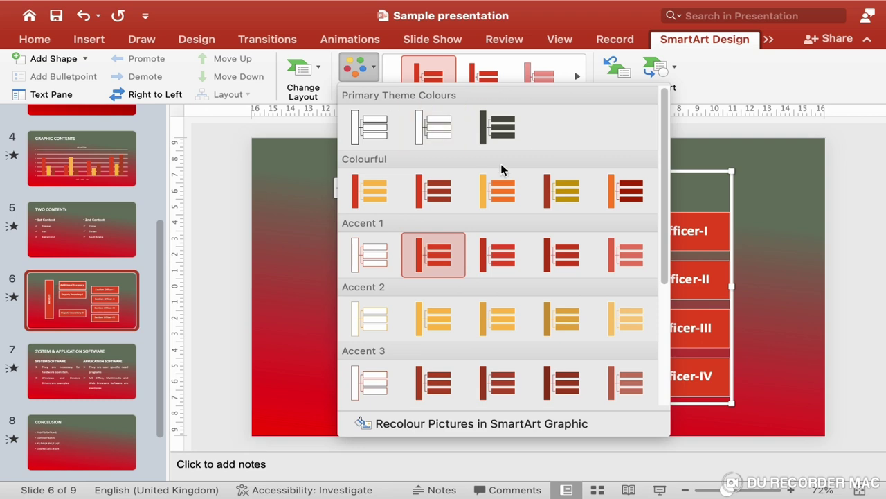
click(507, 191)
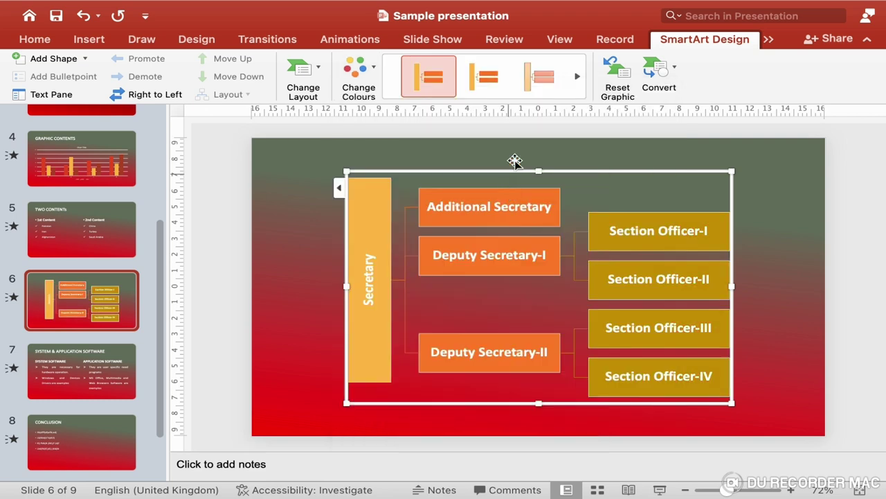
mouse_move(489, 106)
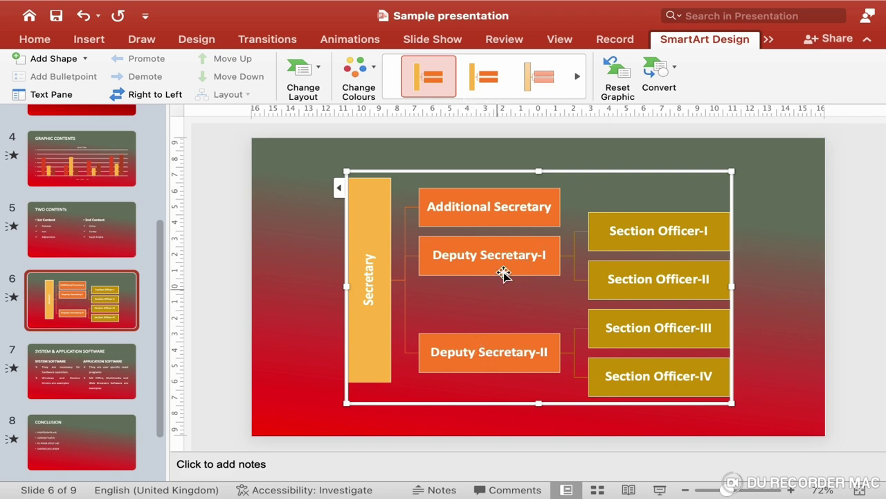
click(535, 192)
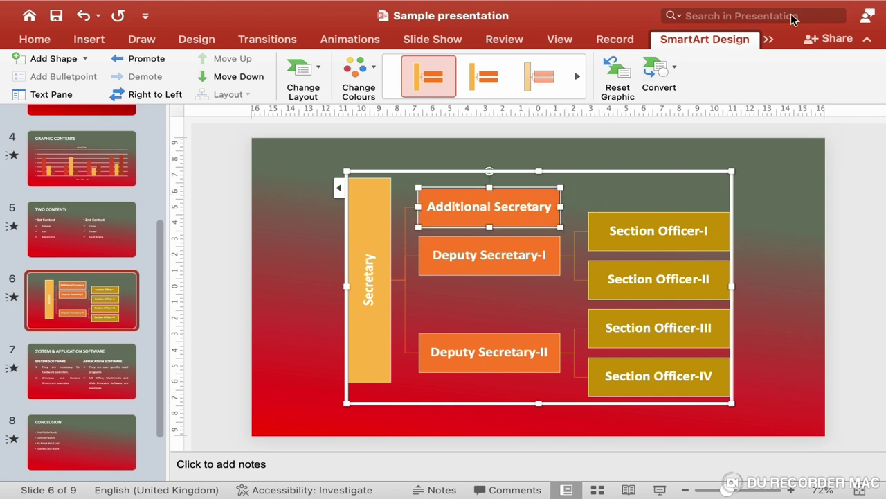
Fill the Additional Secretary box with the dark red standard colour
click(769, 39)
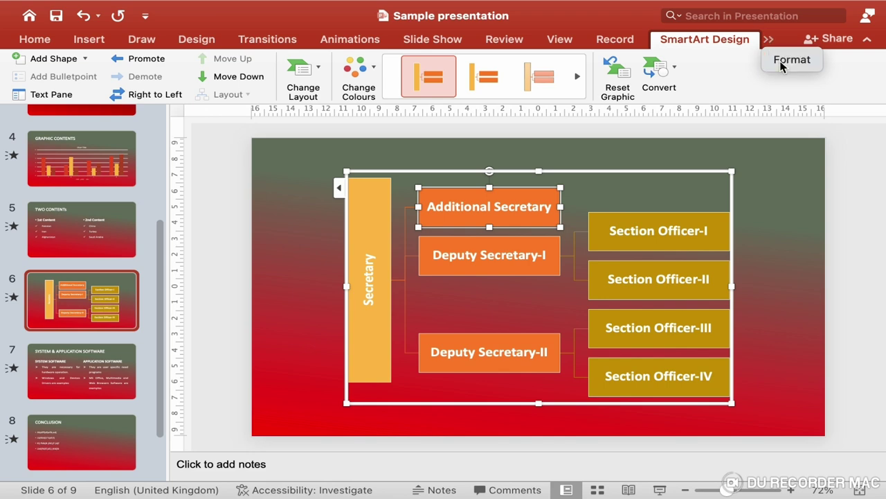
click(781, 61)
click(317, 69)
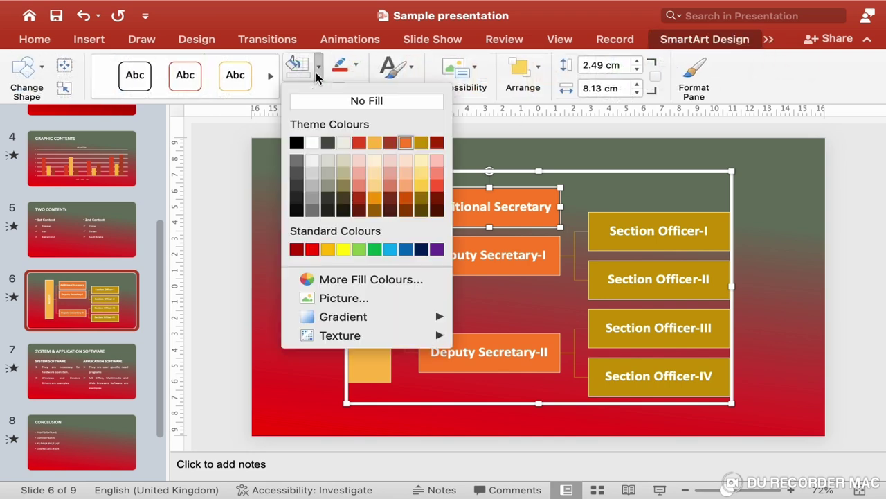
click(297, 249)
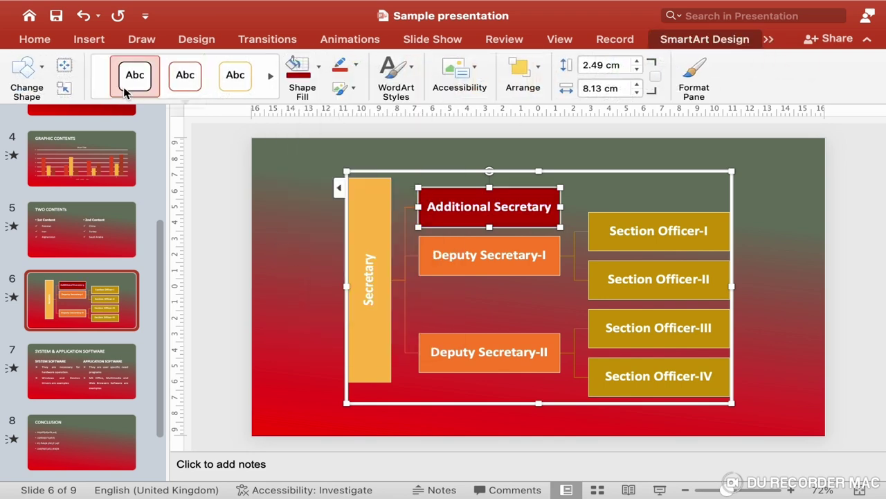
Keep the font colour unchanged, undo an accidental move of the box, and deselect it
click(33, 41)
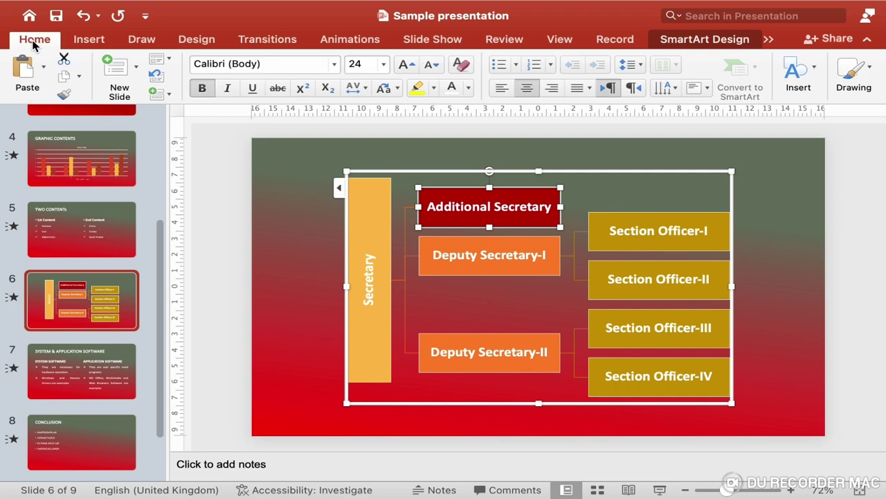
click(468, 91)
click(468, 91)
drag(523, 188, 578, 184)
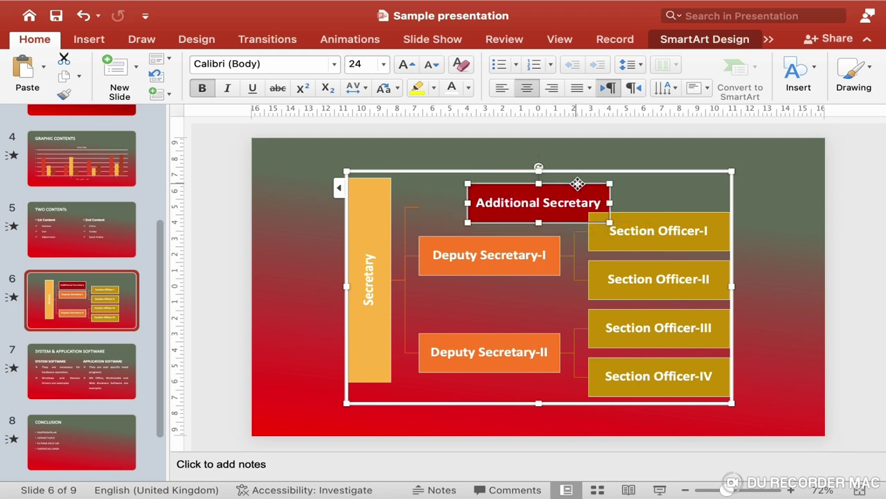
key(cmd+z)
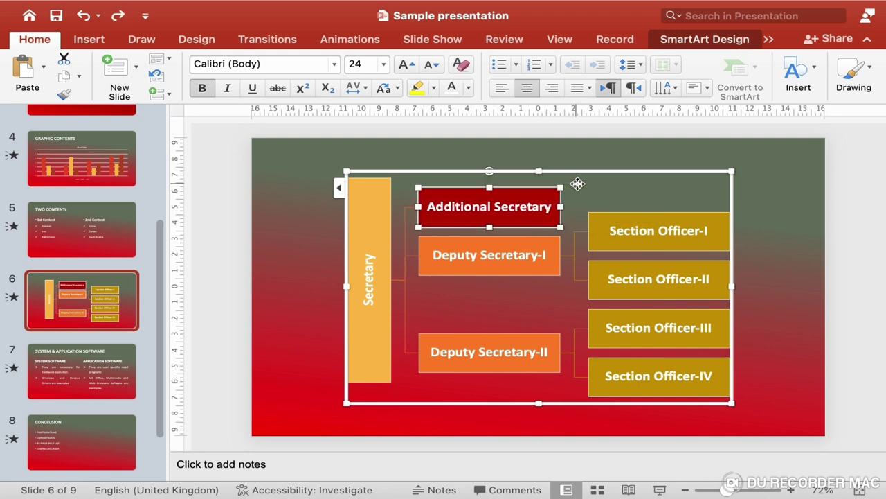
click(578, 185)
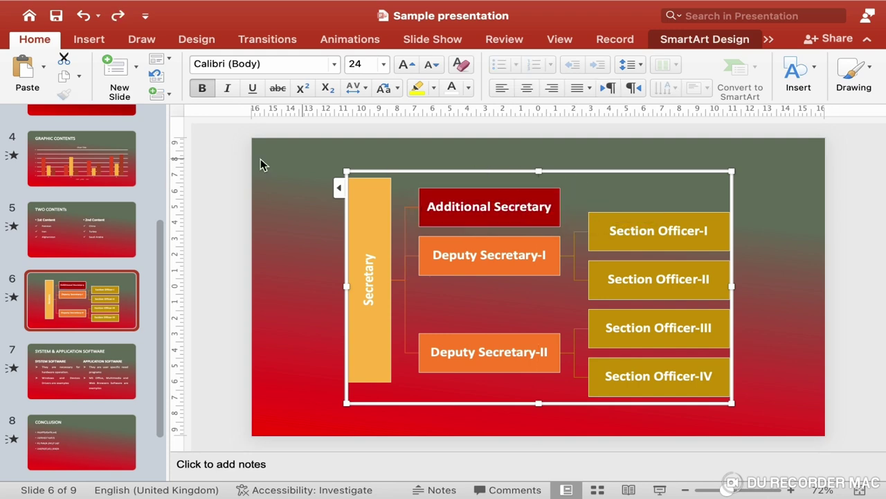